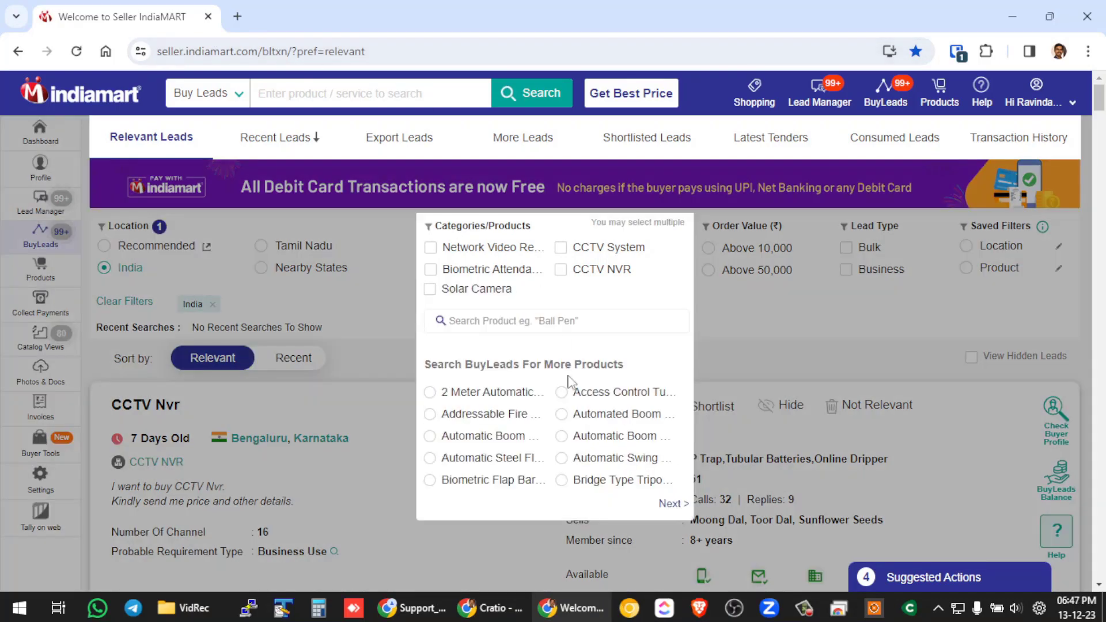
# Step: Go to the seller Settings page from the IndiaMART dashboard sidebar
pyautogui.click(327, 164)
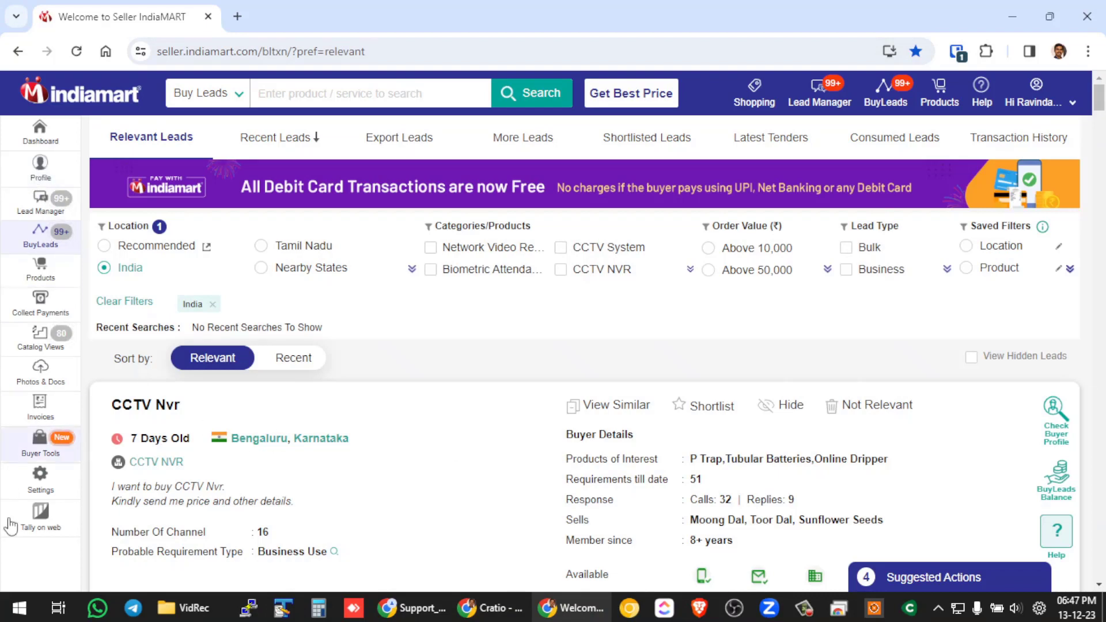
# Step: Go to the CRM API page under IndiaMART Account Settings
pyautogui.click(38, 495)
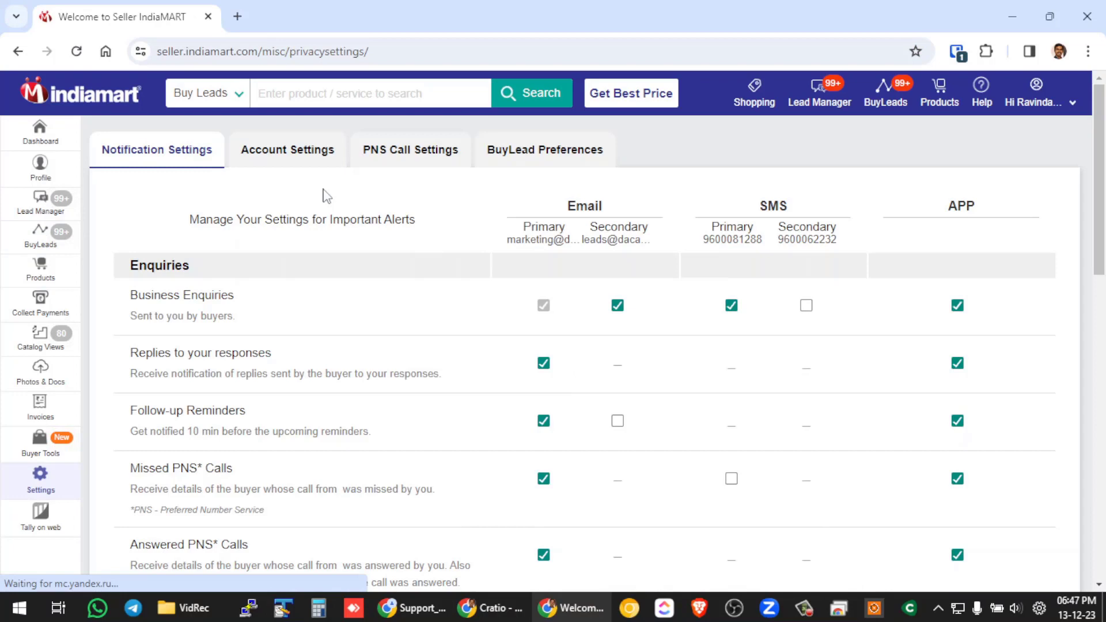
pyautogui.click(322, 190)
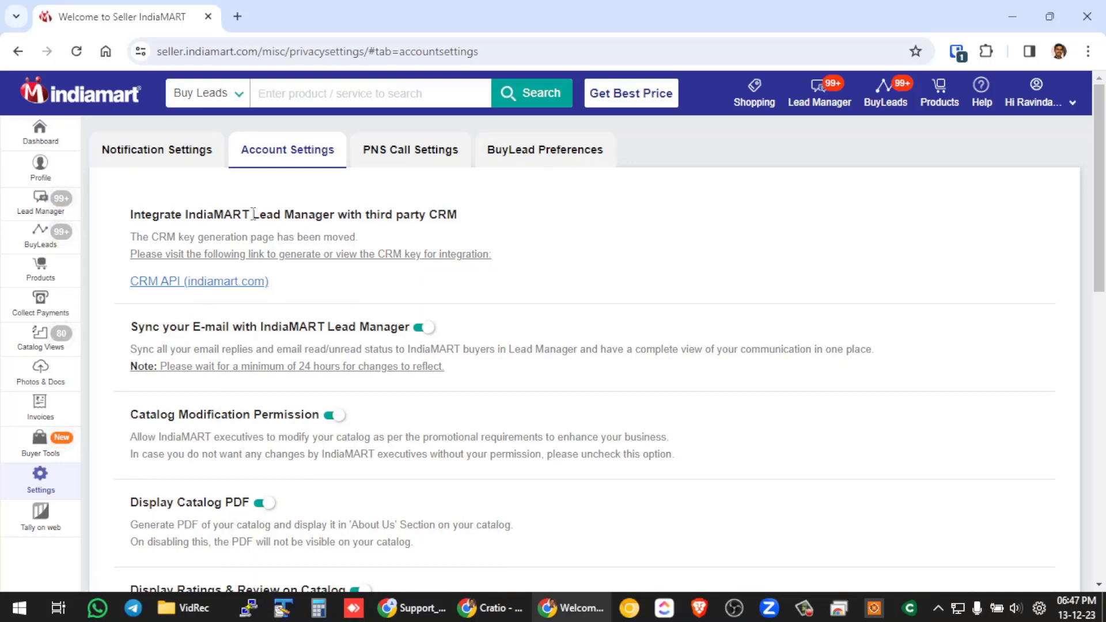
pyautogui.click(253, 281)
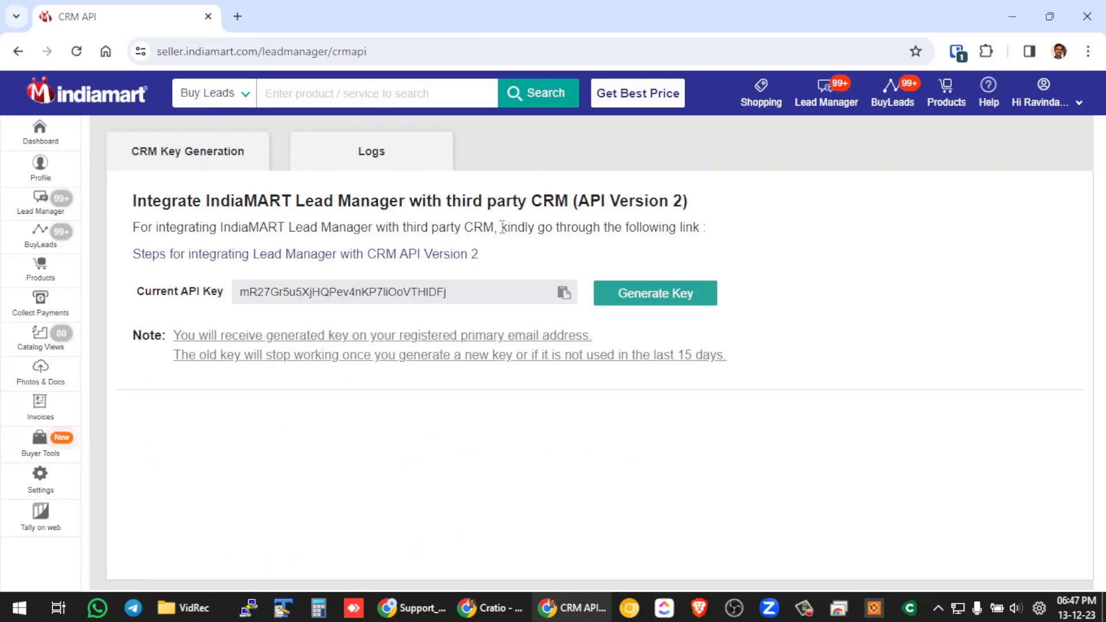
# Step: Copy the Current API Key and dismiss the copied confirmation
pyautogui.tripleClick(275, 294)
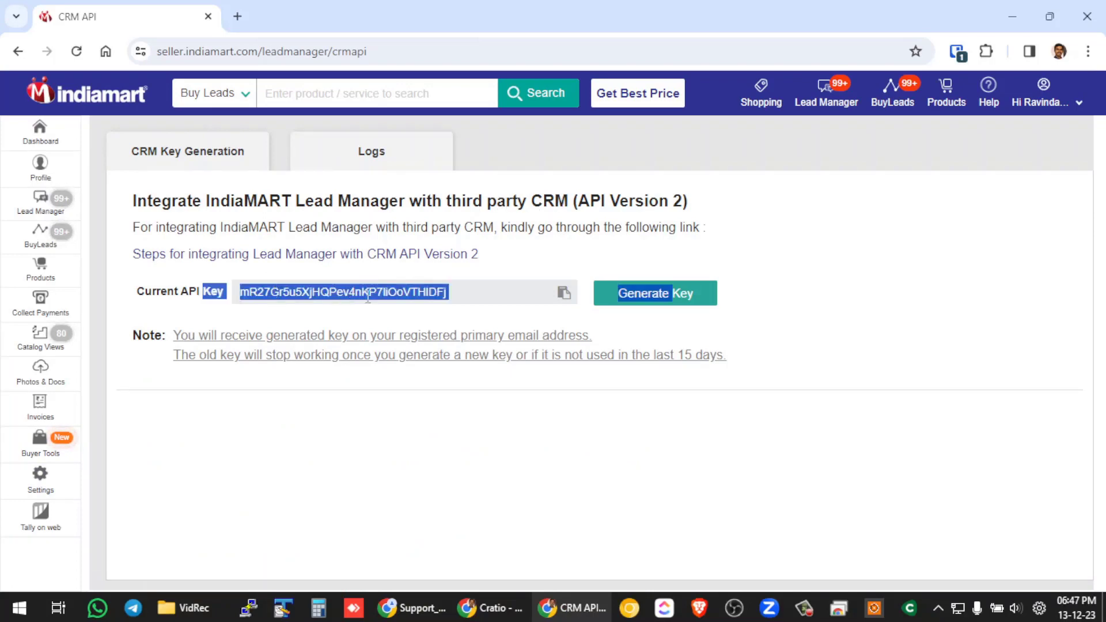
pyautogui.click(424, 323)
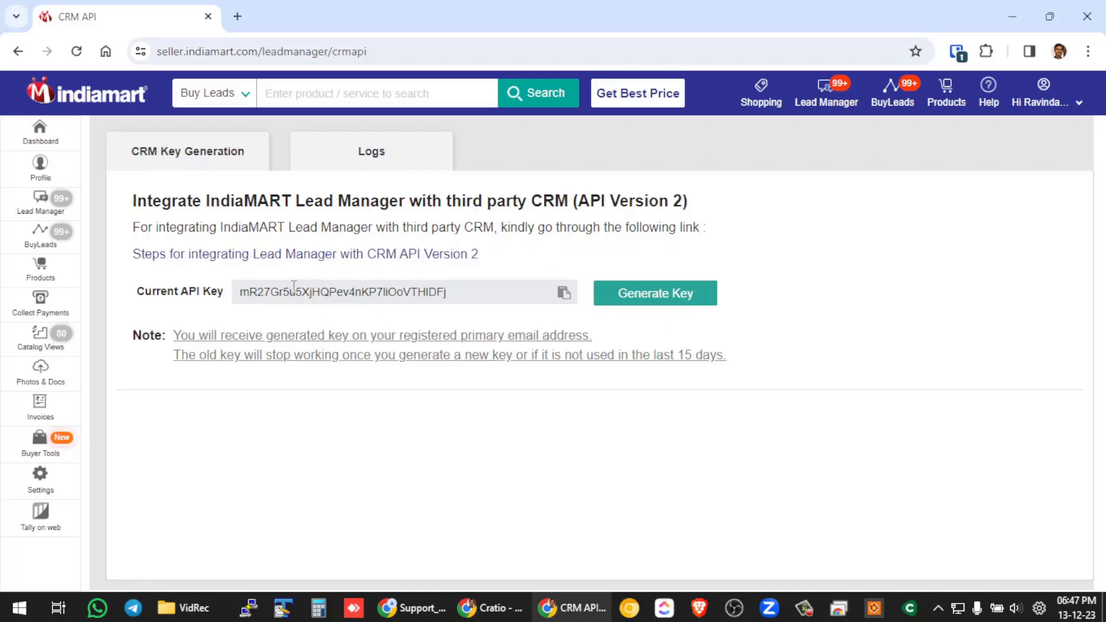
pyautogui.tripleClick(322, 296)
pyautogui.click(467, 324)
pyautogui.click(564, 294)
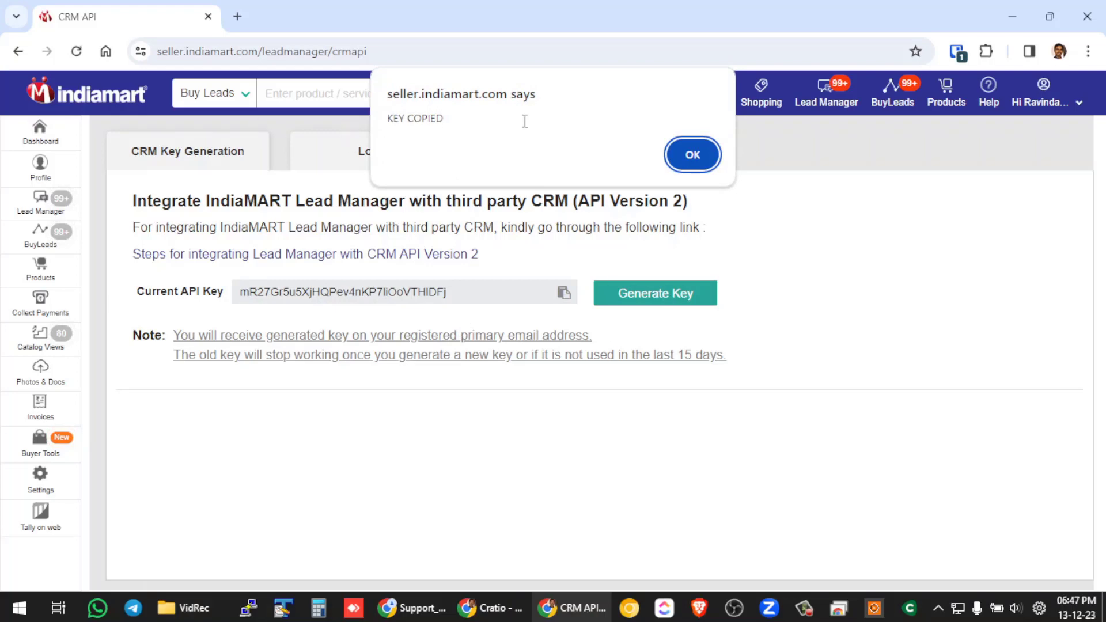
pyautogui.click(702, 165)
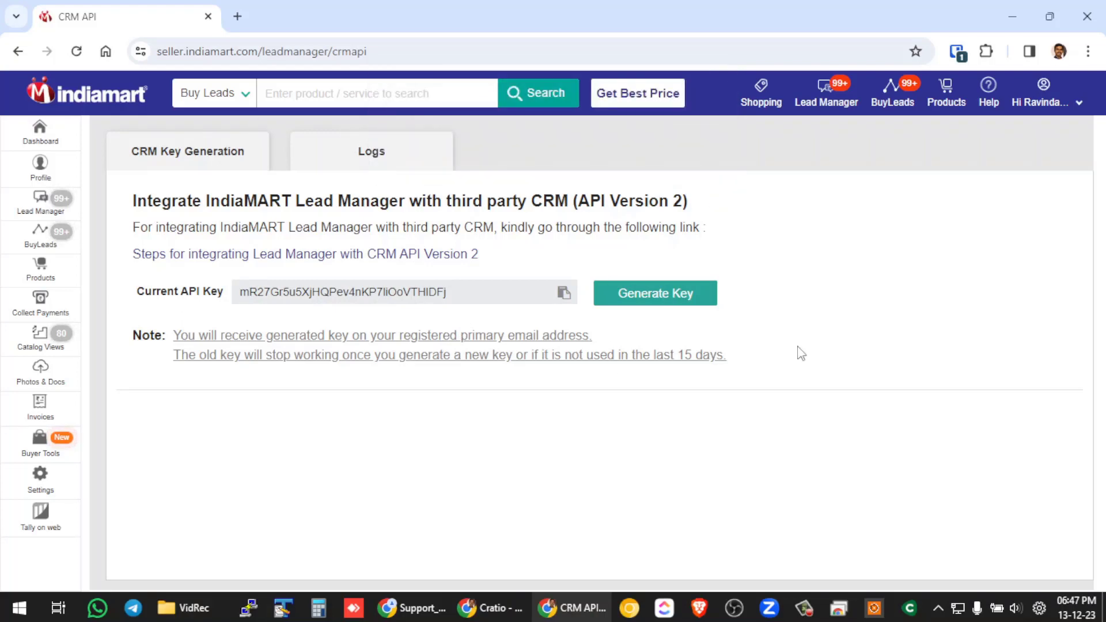
# Step: In Cratio CRM, start the IndiaMART integration from Settings > Integrations
pyautogui.hotkey('alt', 'Tab')
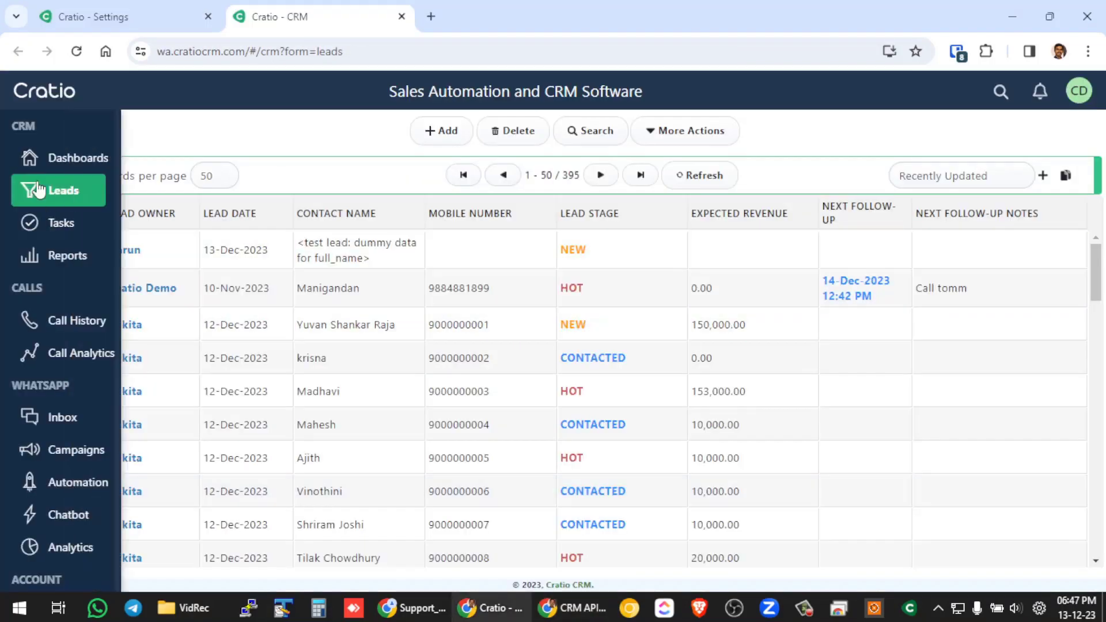
pyautogui.scroll(-1, 76, 518)
pyautogui.click(76, 545)
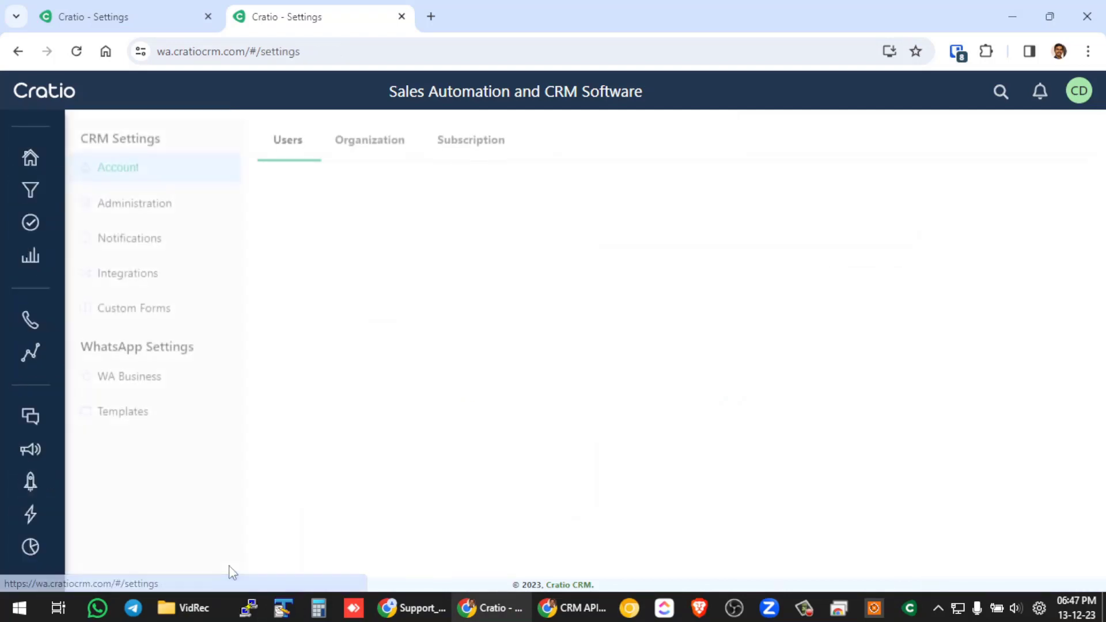
pyautogui.click(127, 267)
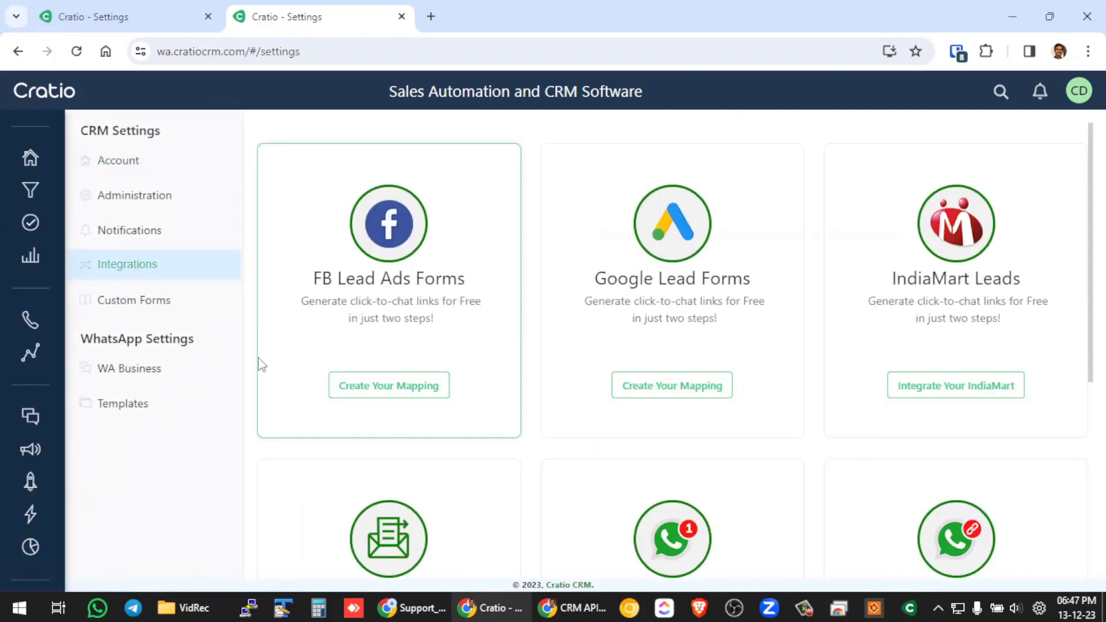
pyautogui.scroll(-2, 704, 333)
pyautogui.scroll(2, 777, 319)
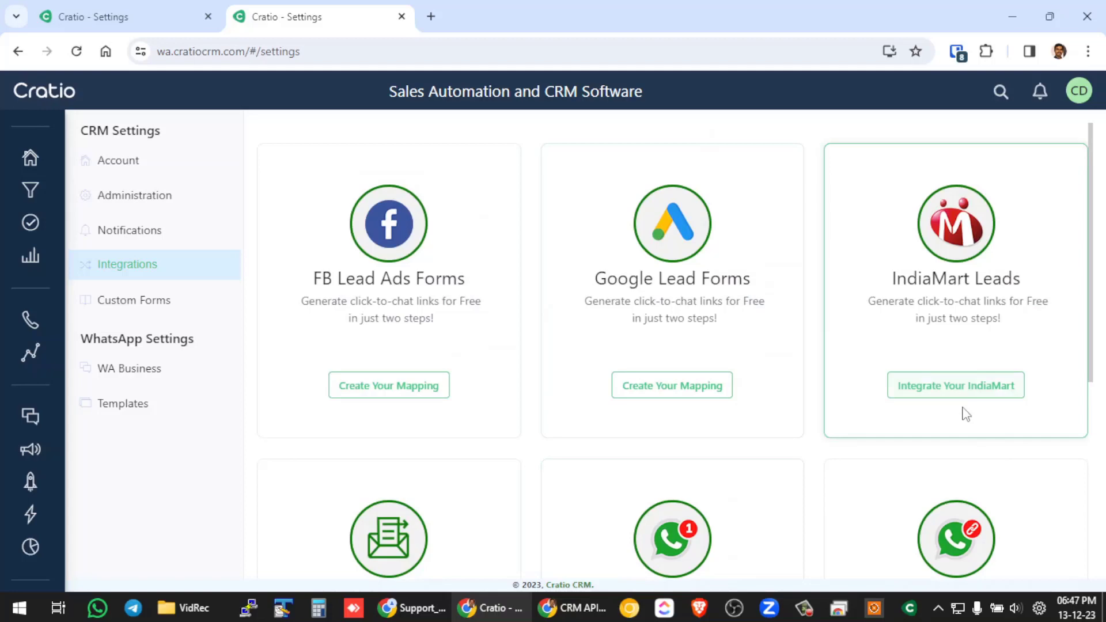
pyautogui.click(957, 387)
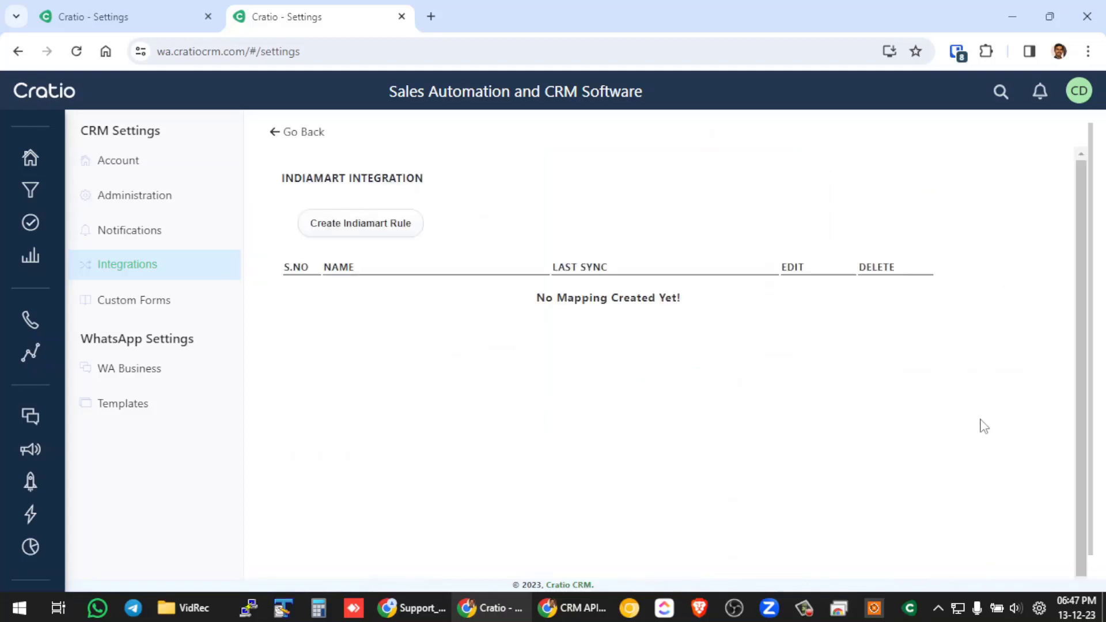
pyautogui.click(396, 230)
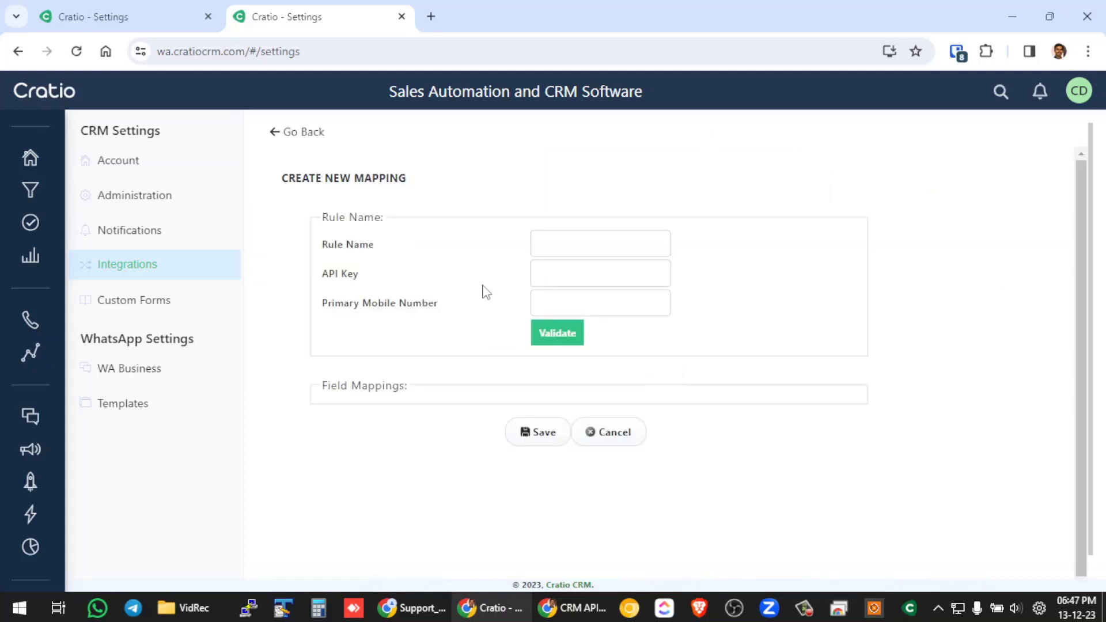
pyautogui.click(568, 247)
pyautogui.write('Indianar')
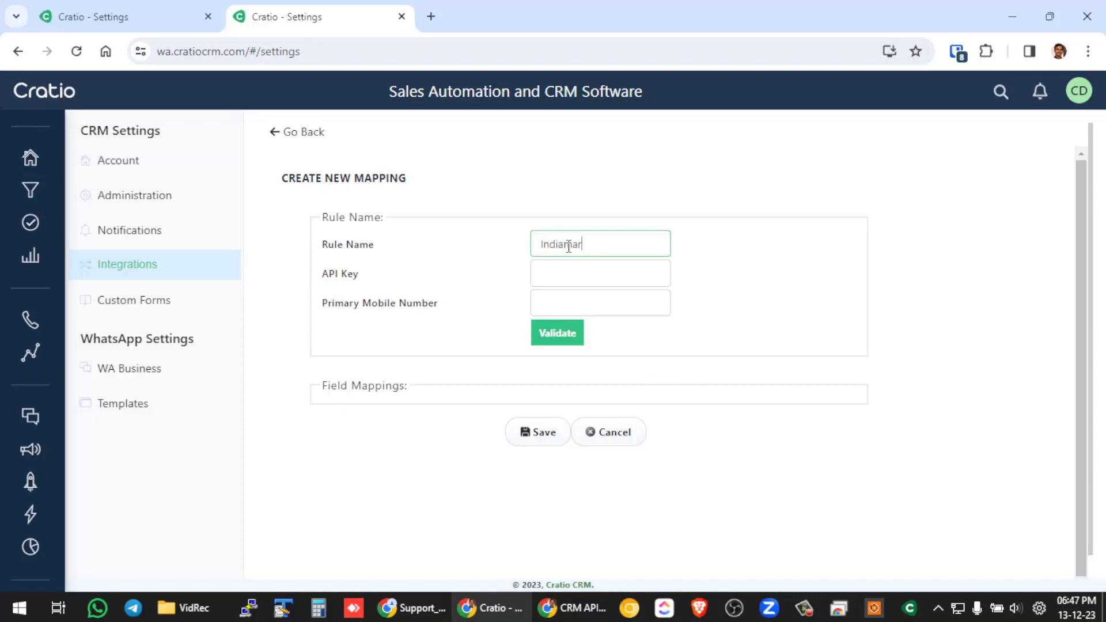
pyautogui.write('t')
pyautogui.press('Tab')
pyautogui.hotkey('ctrl', 'v')
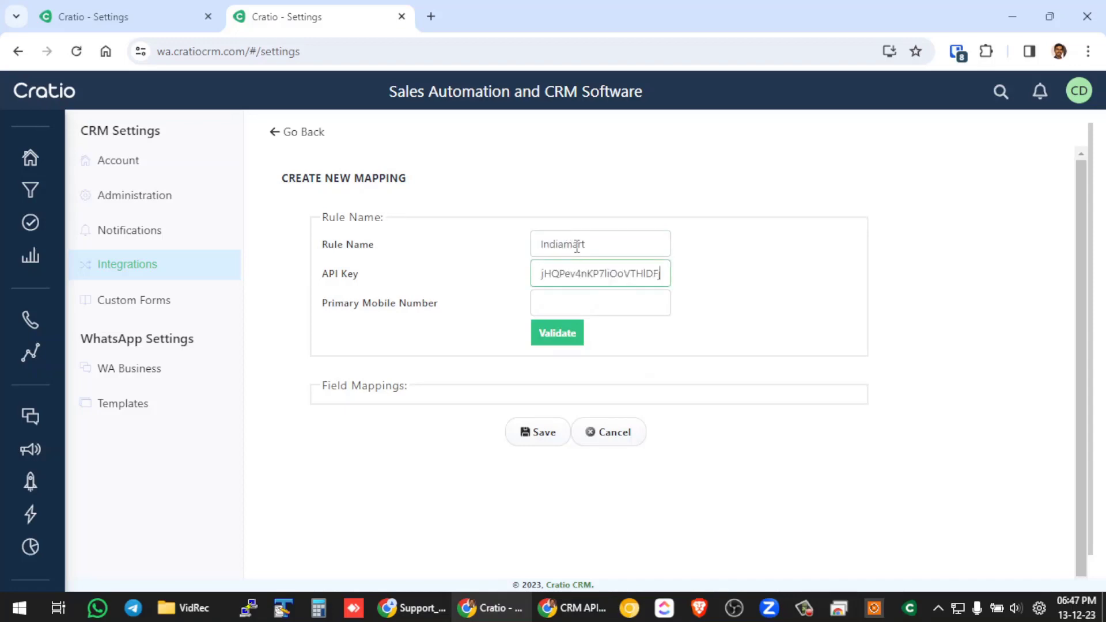
pyautogui.click(577, 302)
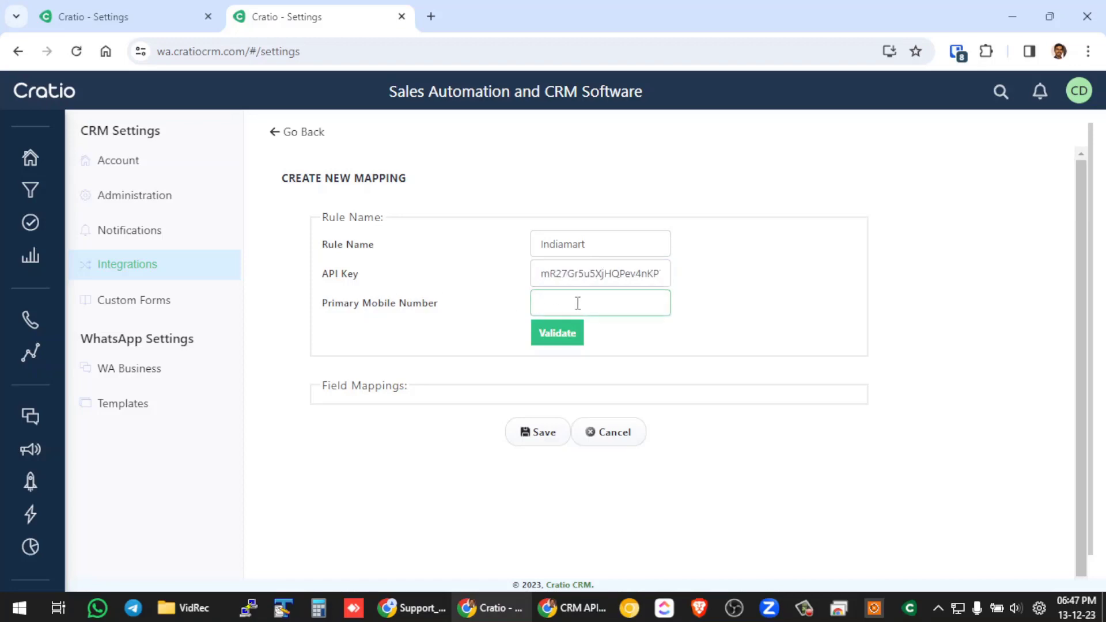
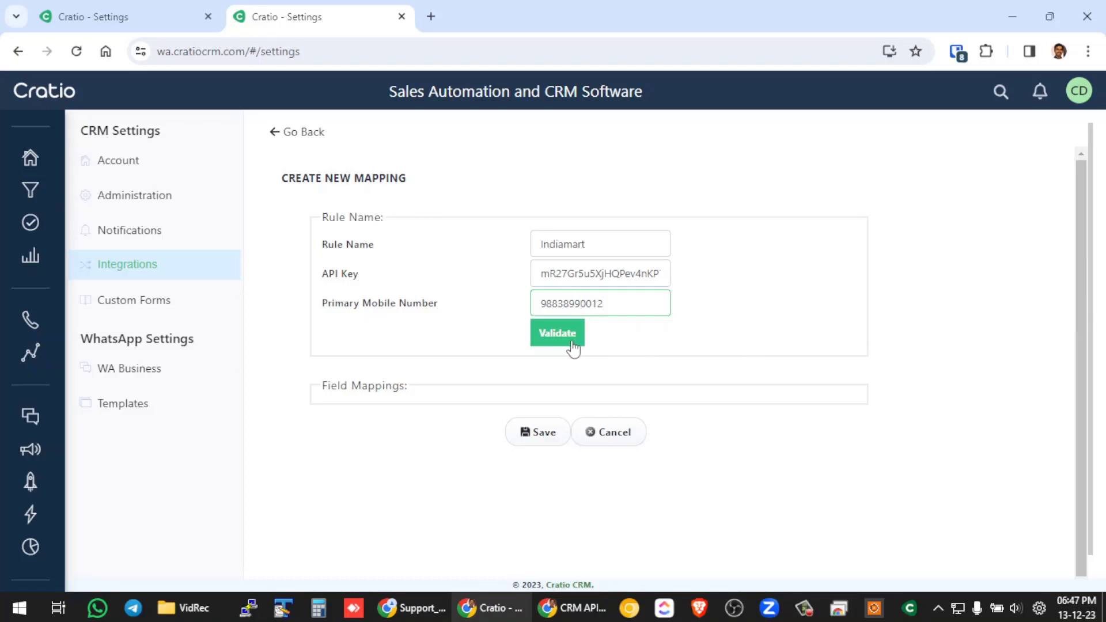
# Step: Validate the rule and map Contact Name to IndiaMART's Name field
pyautogui.click(564, 336)
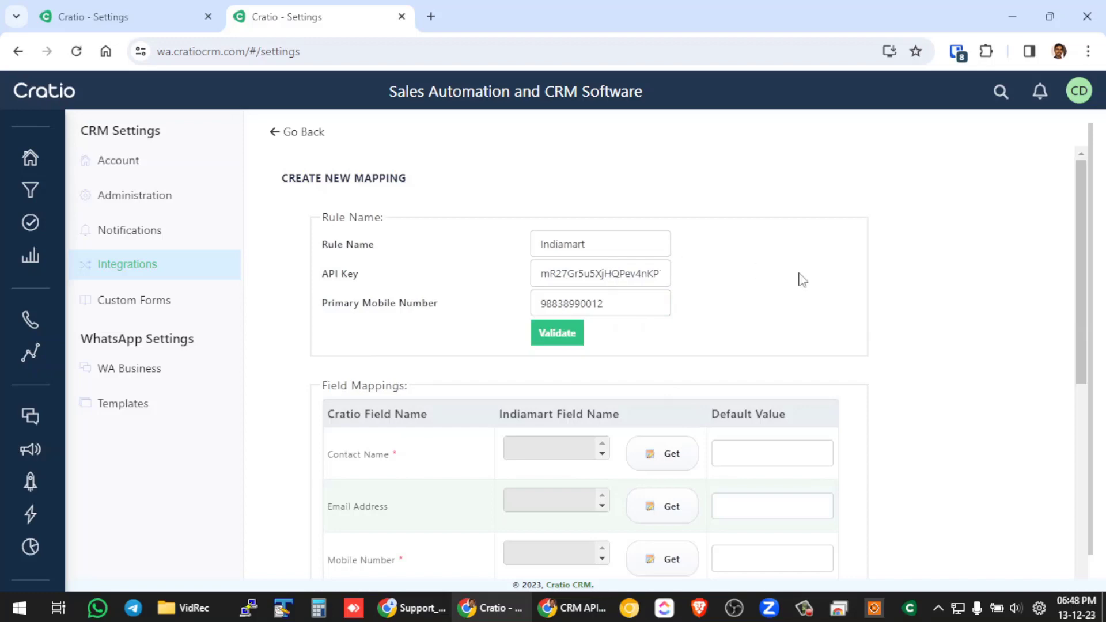
pyautogui.scroll(-2, 799, 279)
pyautogui.scroll(-2, 550, 171)
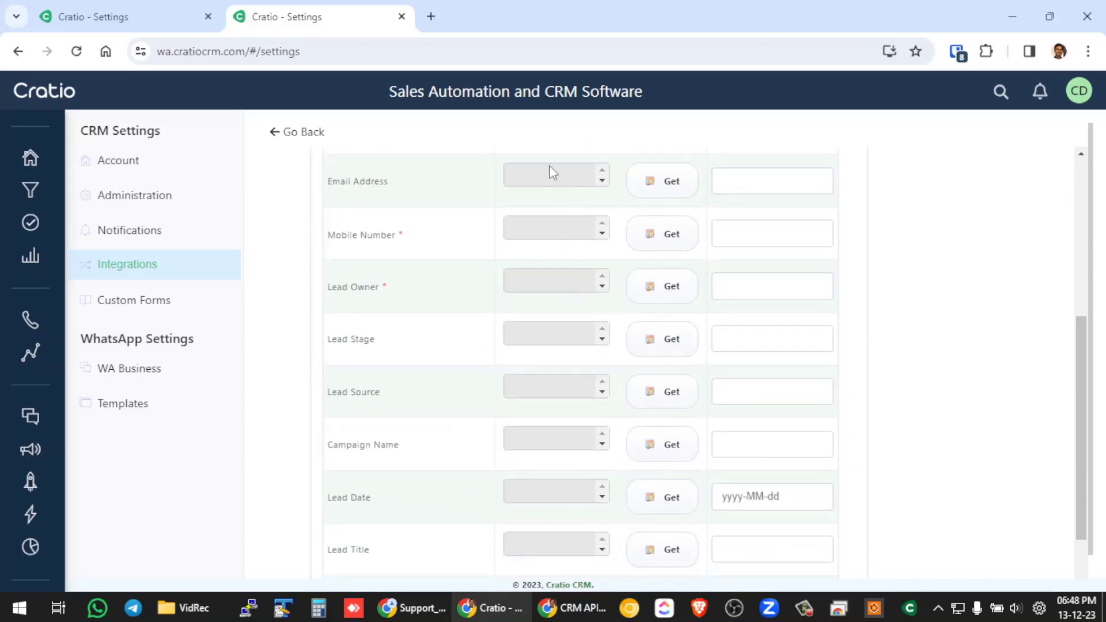
pyautogui.scroll(1, 575, 500)
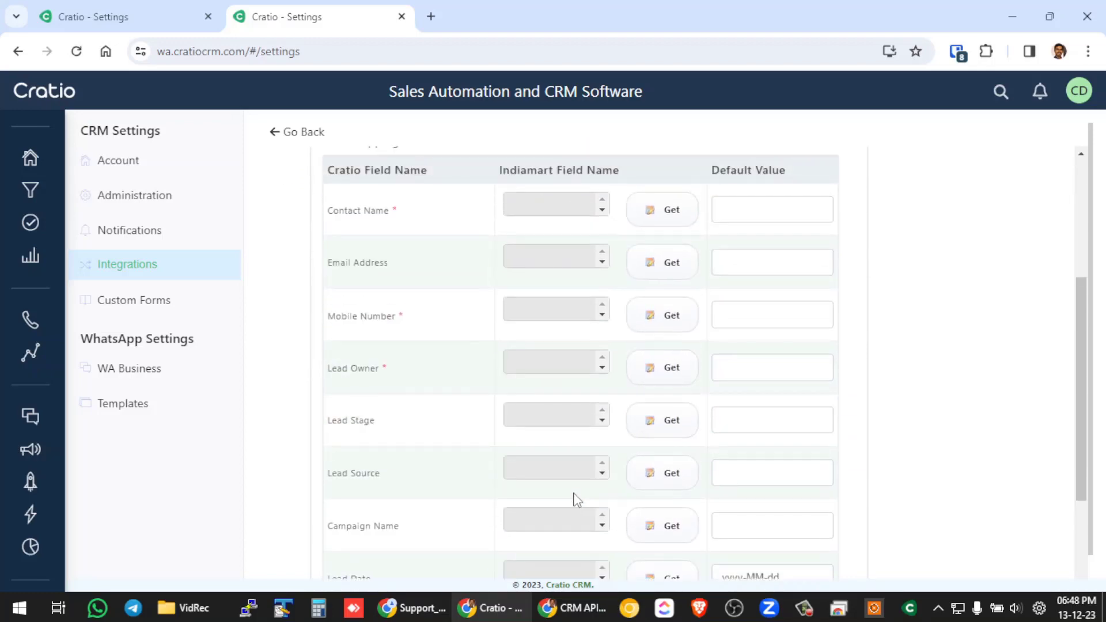
pyautogui.scroll(2, 576, 494)
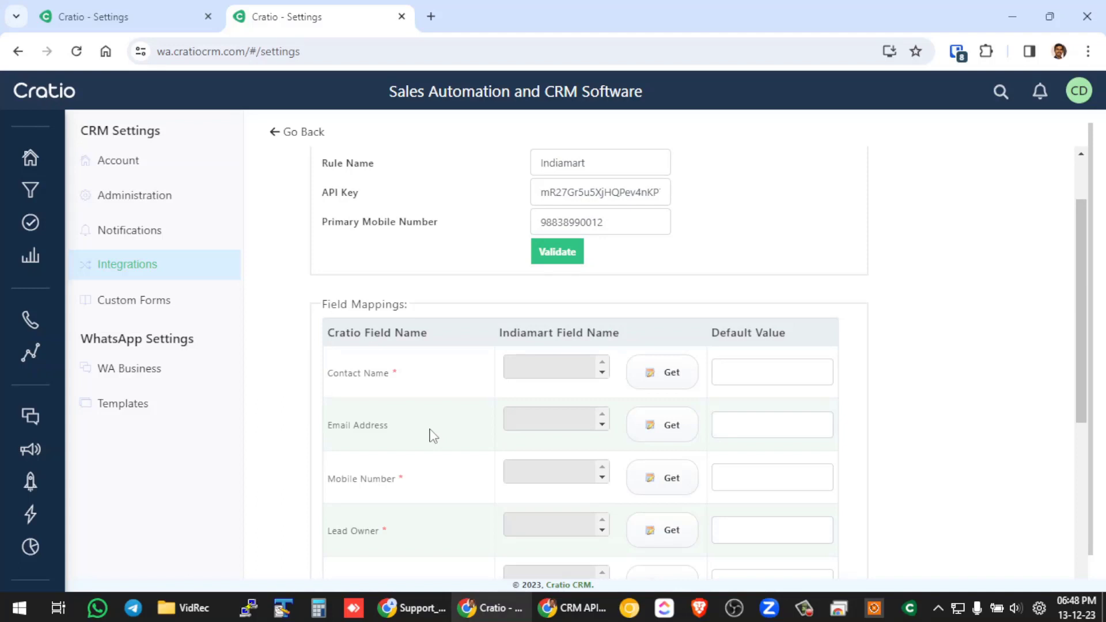
pyautogui.click(666, 377)
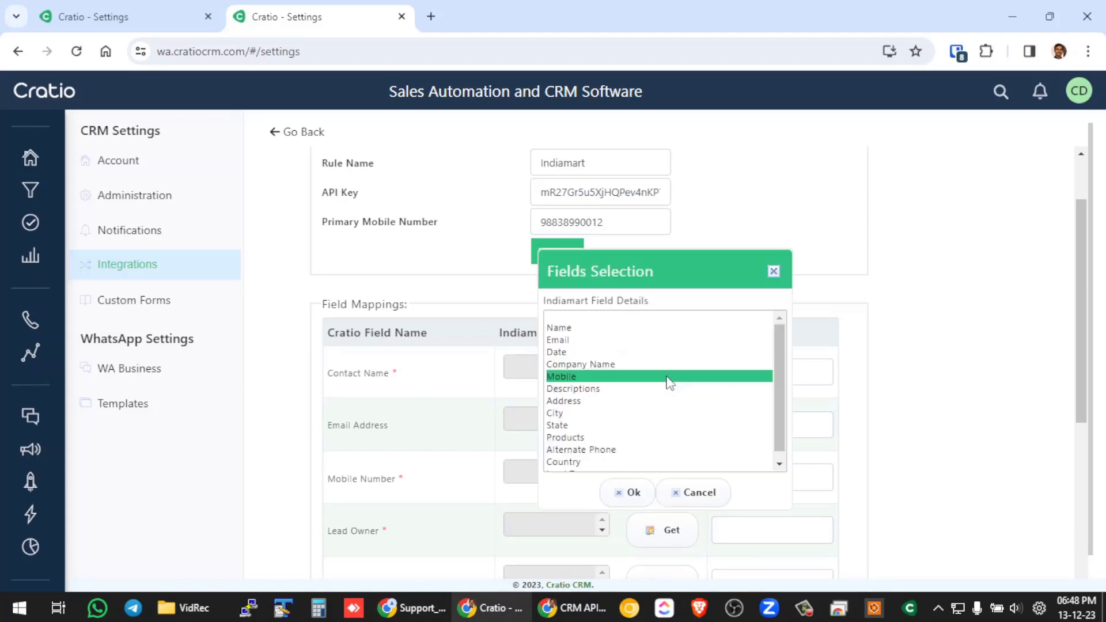
pyautogui.click(624, 328)
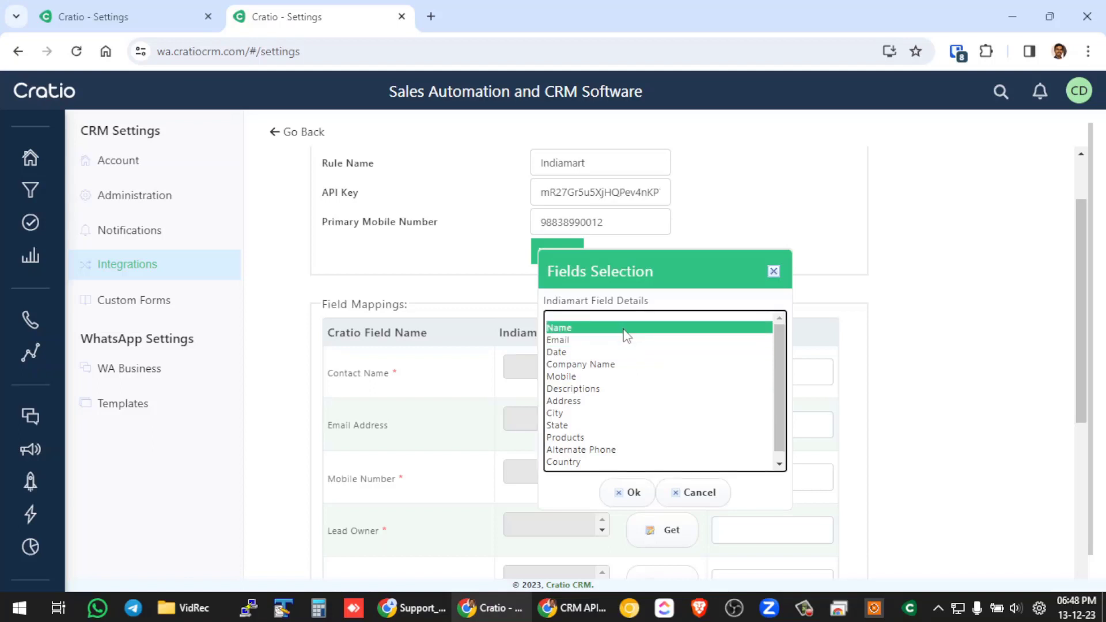
pyautogui.click(626, 493)
# Step: Map Email Address to Email and Mobile Number to Mobile
pyautogui.click(661, 425)
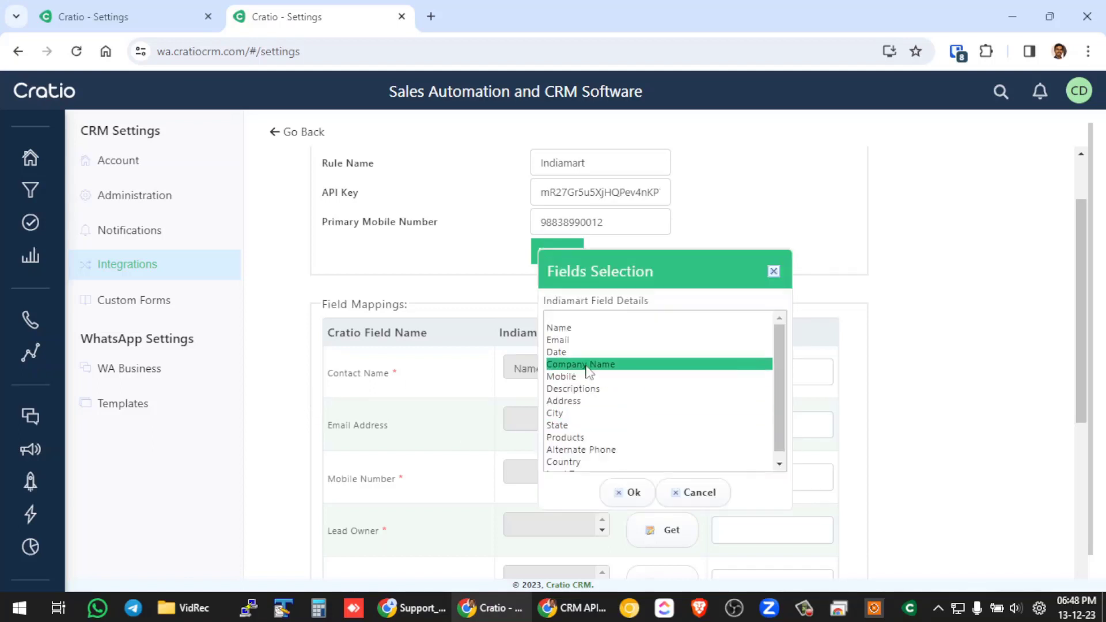
pyautogui.click(557, 340)
pyautogui.click(628, 492)
pyautogui.scroll(-1, 490, 412)
pyautogui.click(665, 398)
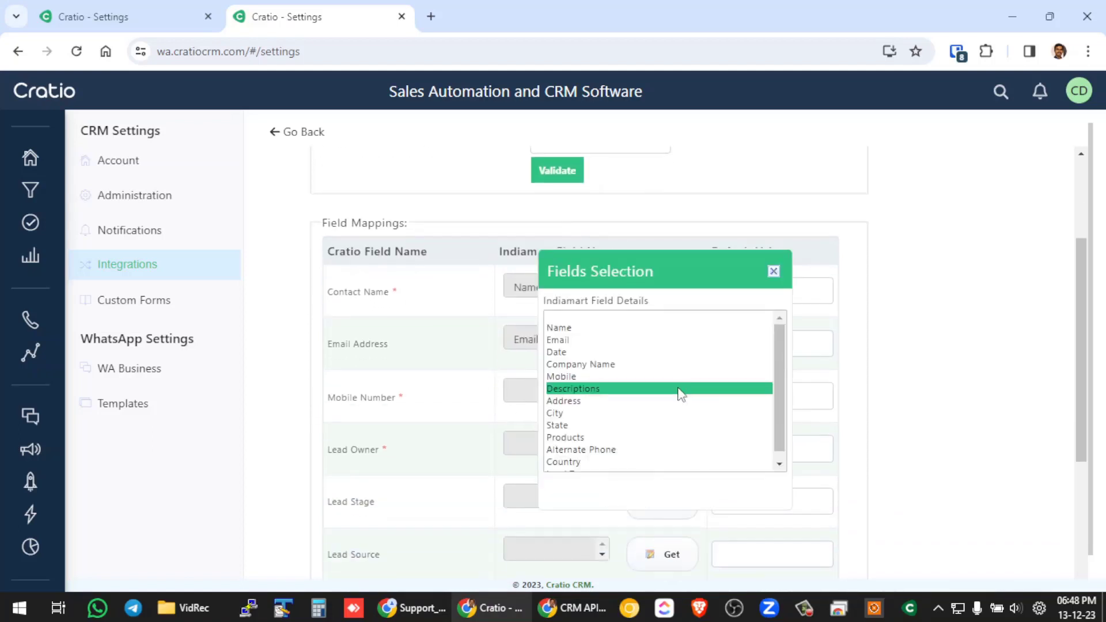
pyautogui.click(577, 340)
pyautogui.click(579, 377)
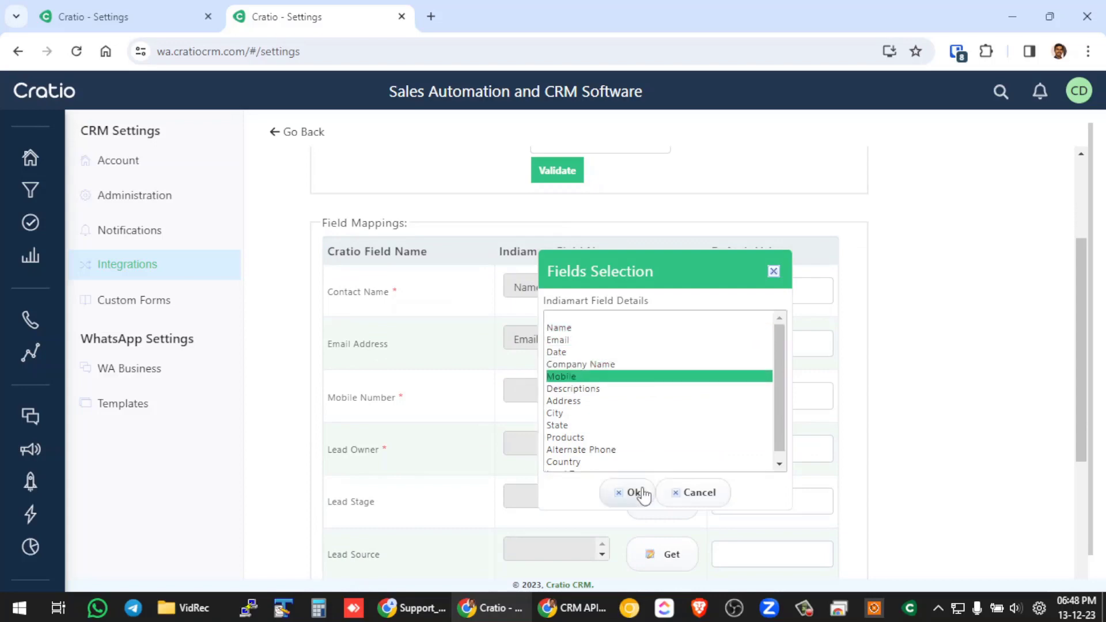
# Step: Confirm the Mobile mapping and default Lead Owner to Varun, Stage NEW, Source Indiamart
pyautogui.click(635, 493)
pyautogui.scroll(-1, 662, 414)
pyautogui.scroll(-1, 661, 416)
pyautogui.click(783, 373)
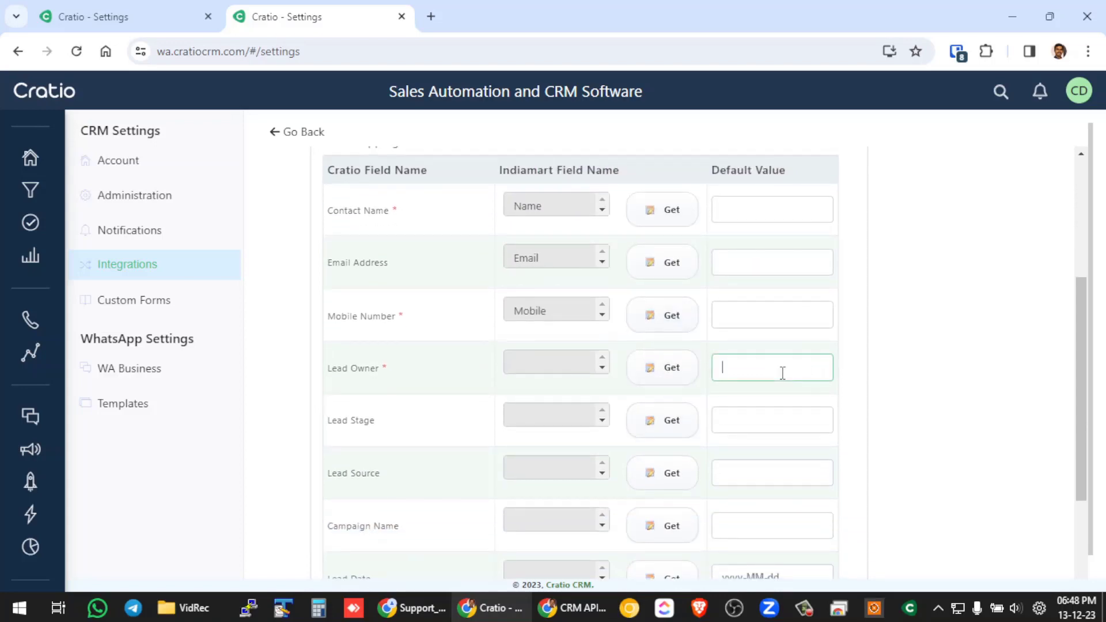
pyautogui.write('varun')
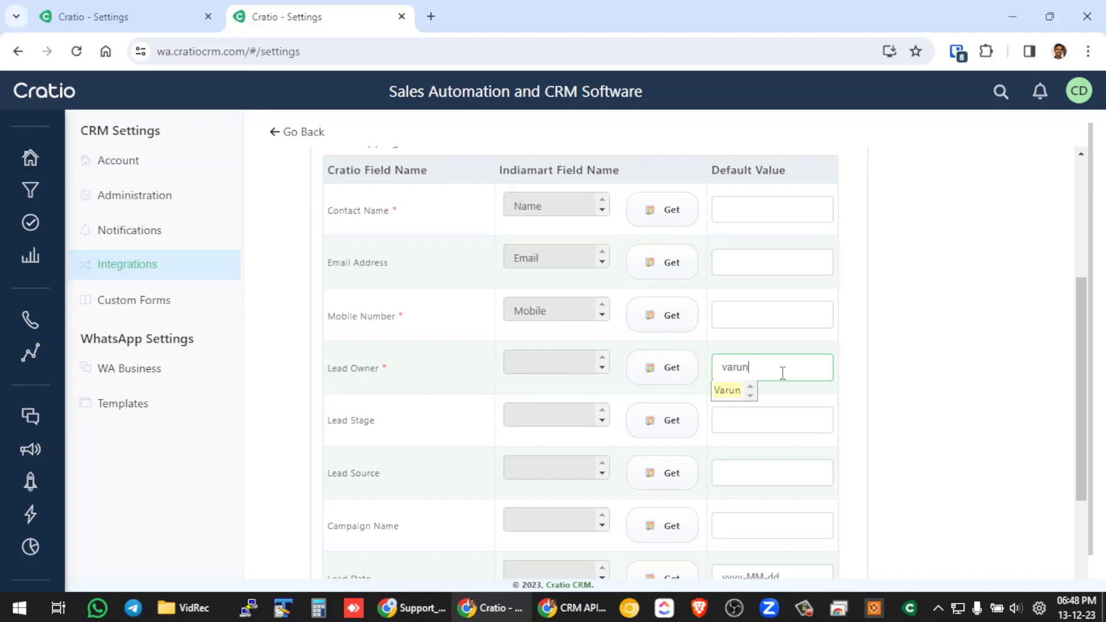
pyautogui.click(735, 392)
pyautogui.click(765, 421)
pyautogui.write('N')
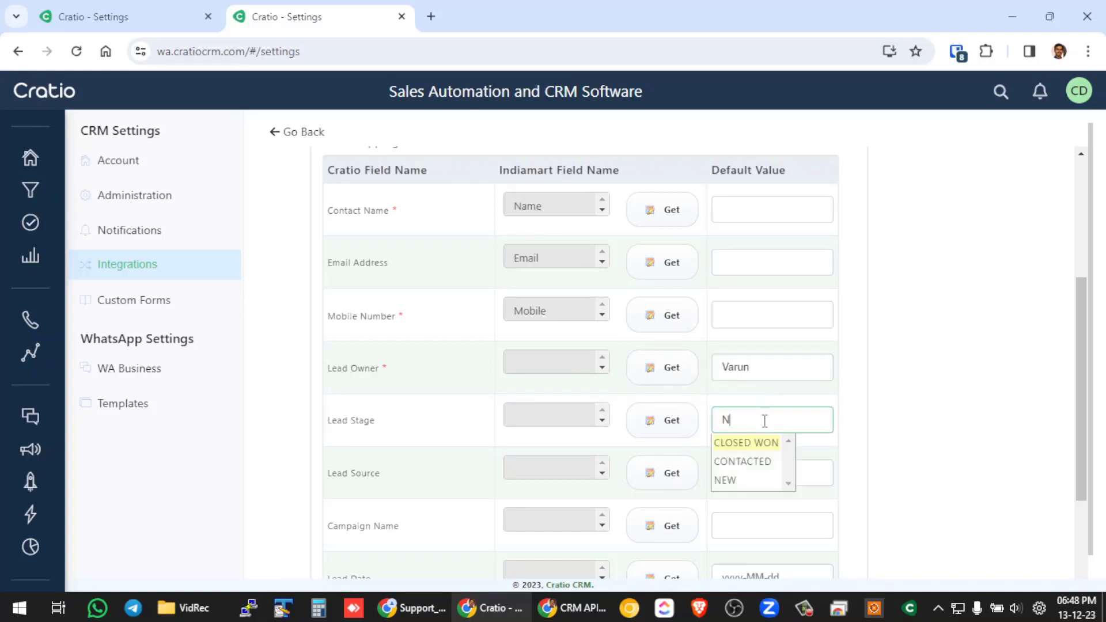
pyautogui.write('e')
pyautogui.click(739, 444)
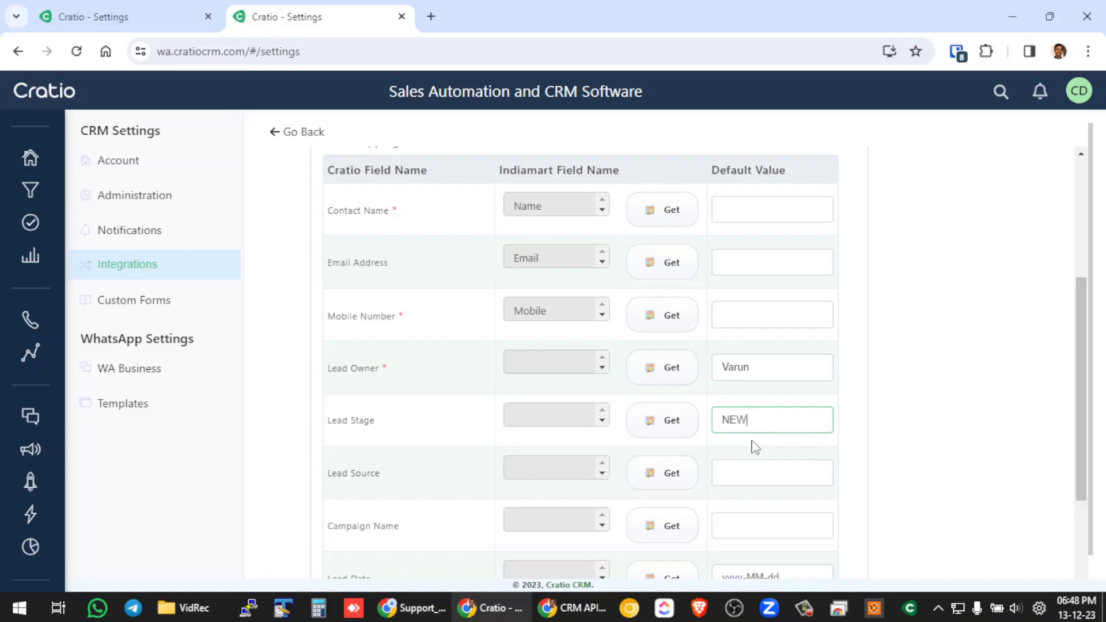
pyautogui.scroll(-1, 750, 428)
pyautogui.click(749, 397)
pyautogui.write('In')
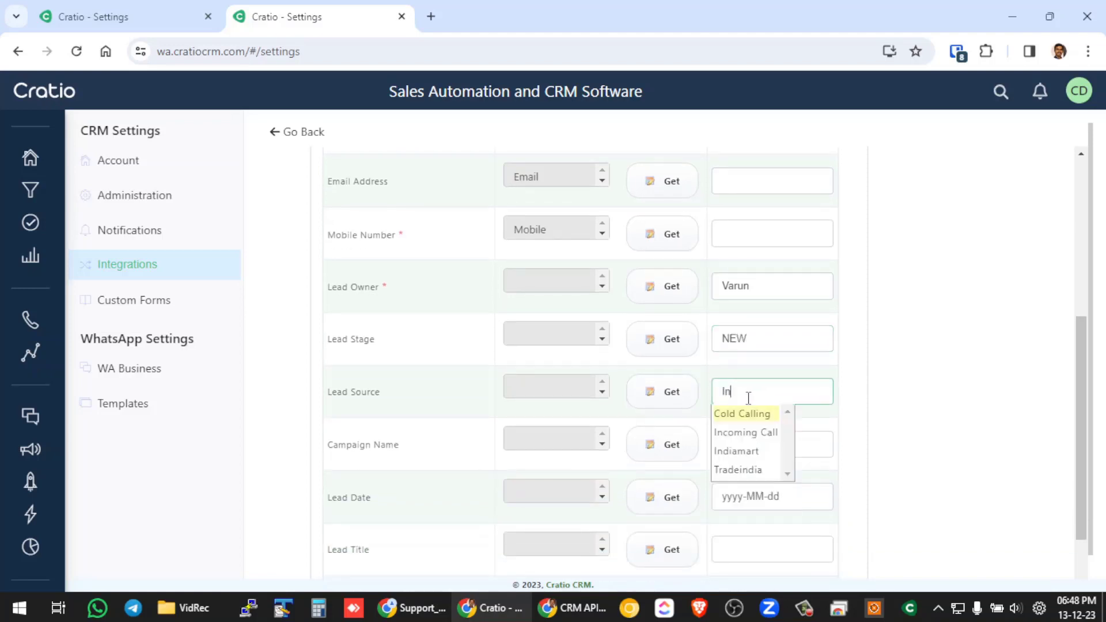
pyautogui.write('d')
pyautogui.click(749, 415)
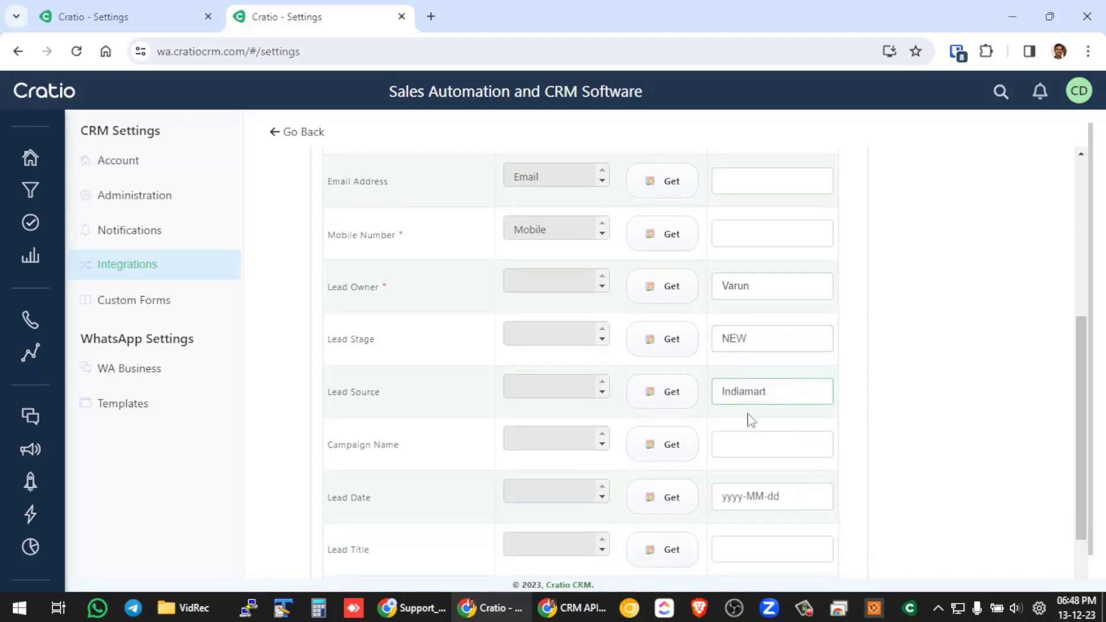
pyautogui.click(653, 449)
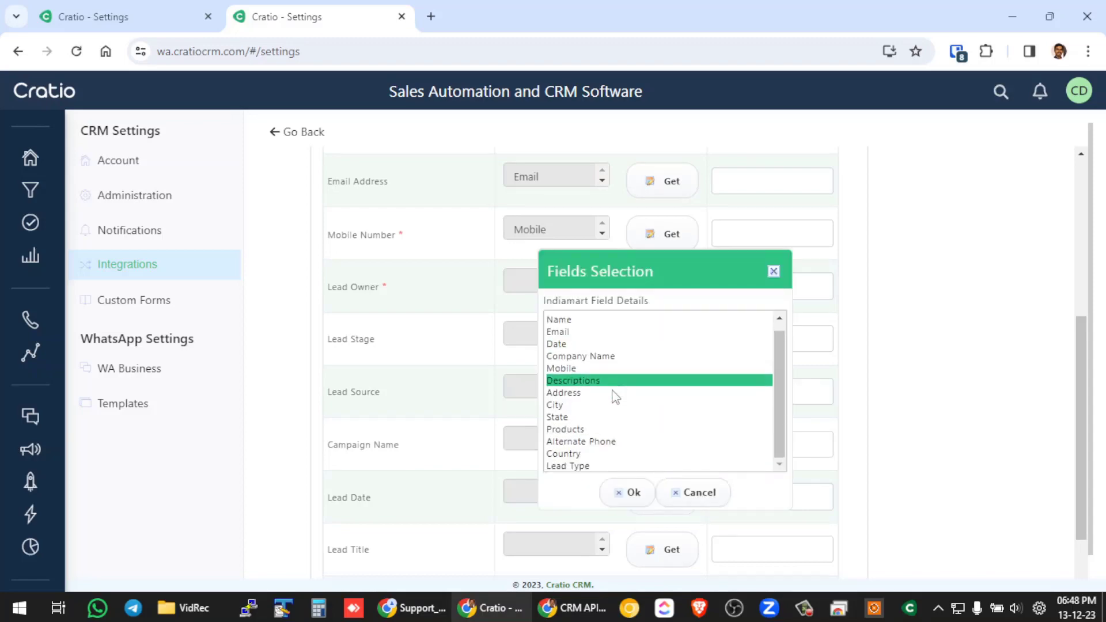
pyautogui.click(700, 492)
pyautogui.scroll(-1, 659, 415)
pyautogui.scroll(-1, 659, 415)
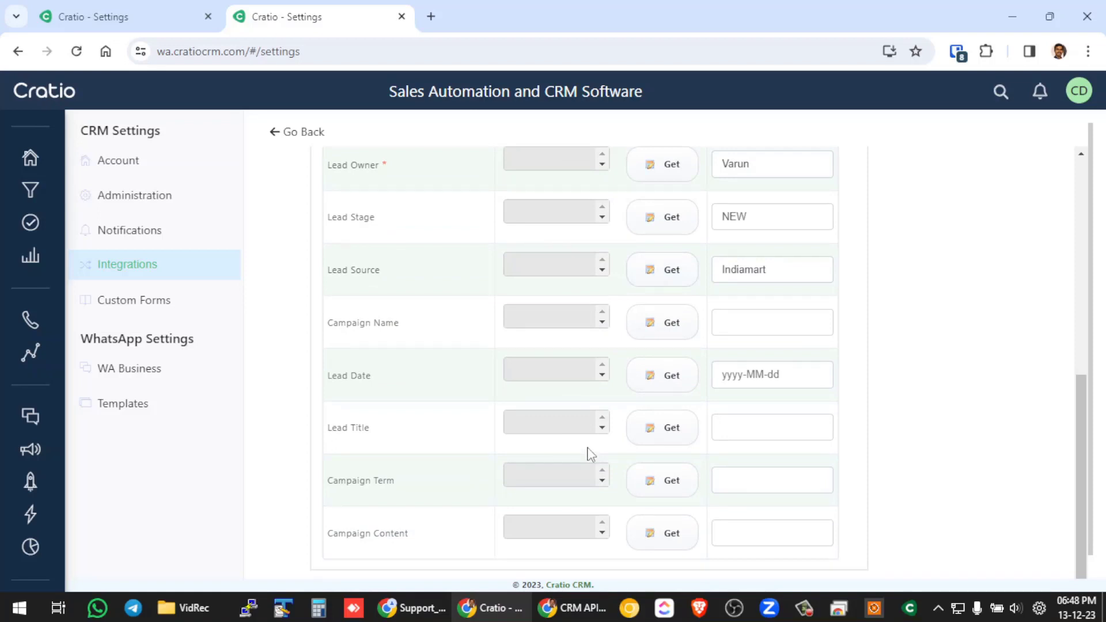
pyautogui.scroll(-2, 588, 454)
pyautogui.scroll(-1, 588, 454)
pyautogui.scroll(3, 588, 454)
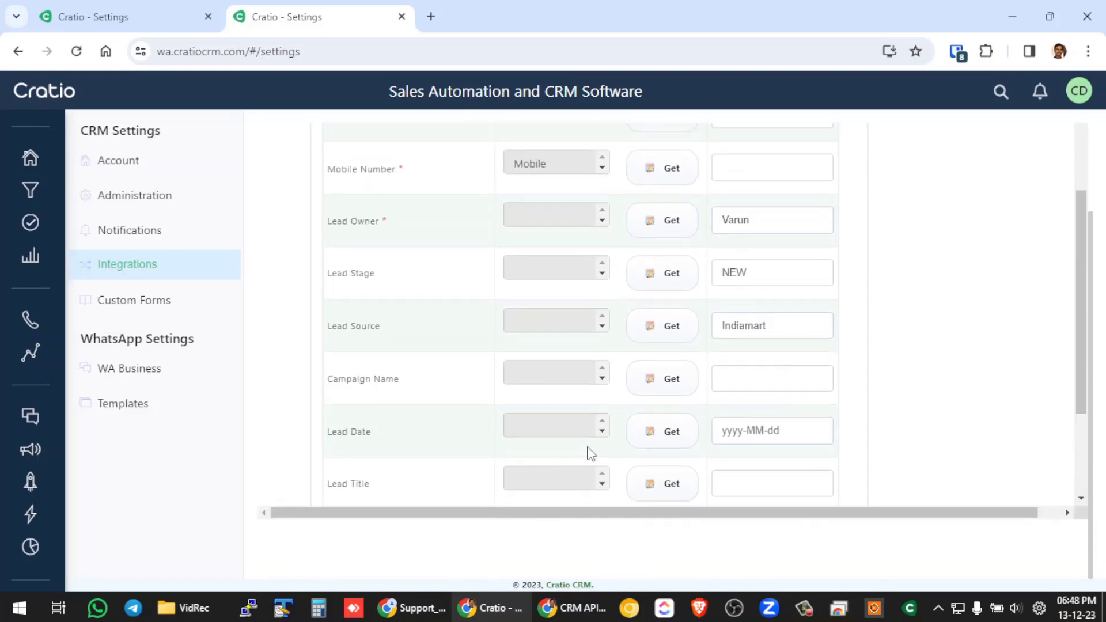
pyautogui.click(664, 380)
pyautogui.click(600, 319)
pyautogui.click(571, 269)
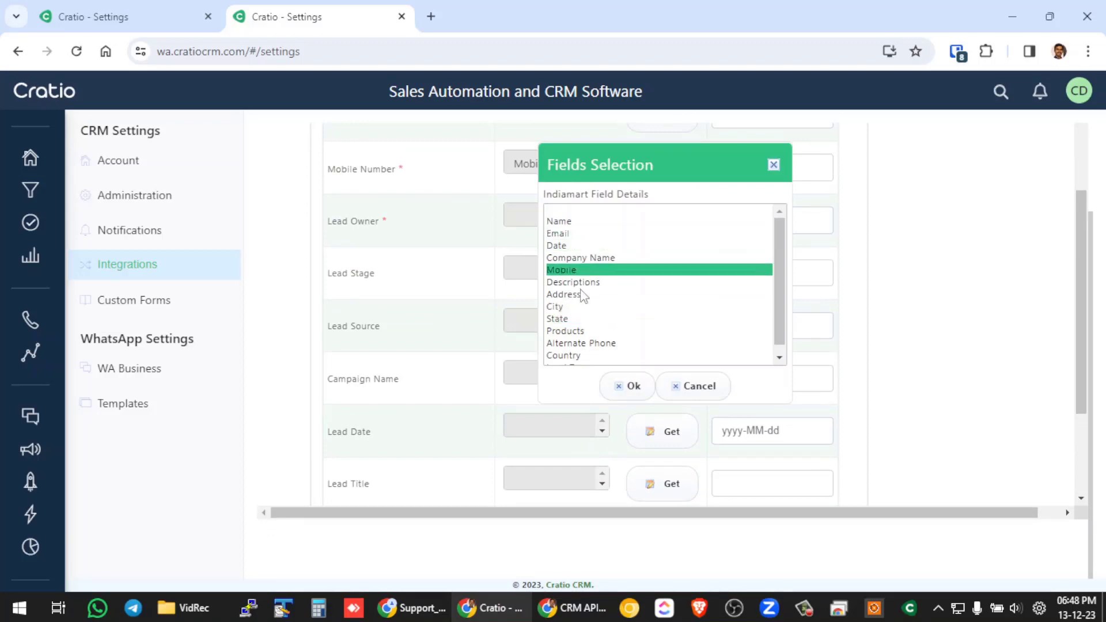
pyautogui.click(574, 332)
pyautogui.scroll(-1, 574, 335)
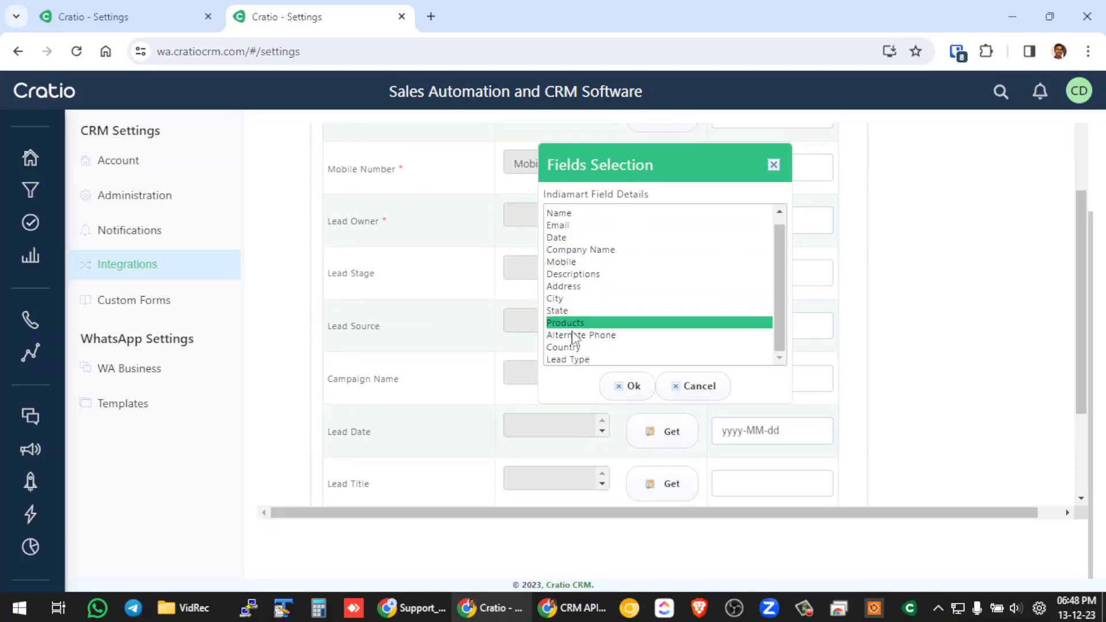
pyautogui.click(577, 358)
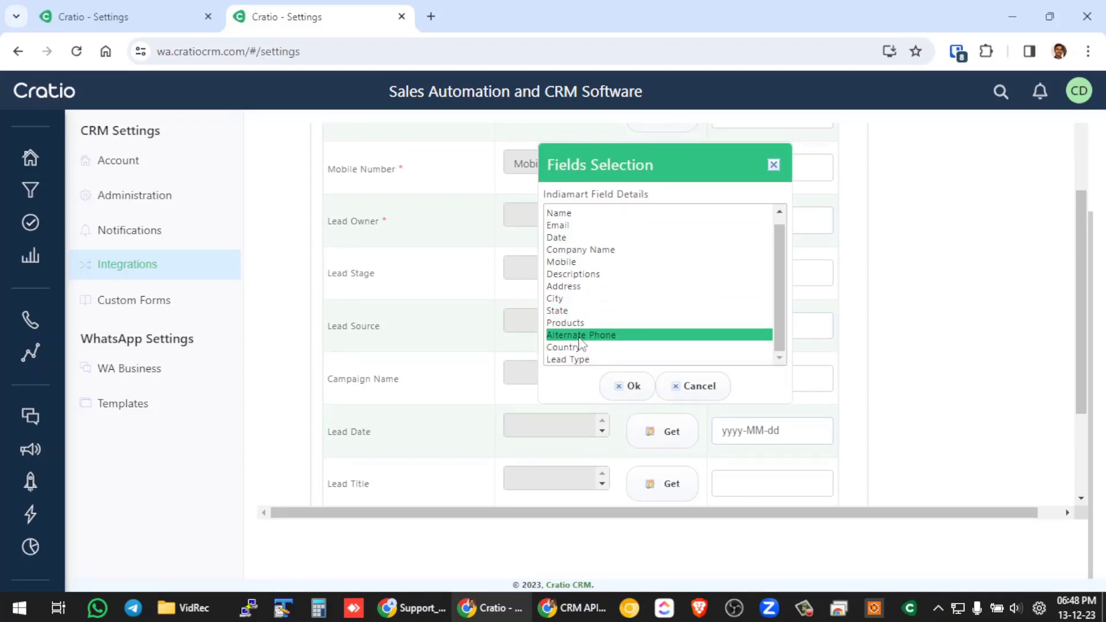
pyautogui.click(688, 389)
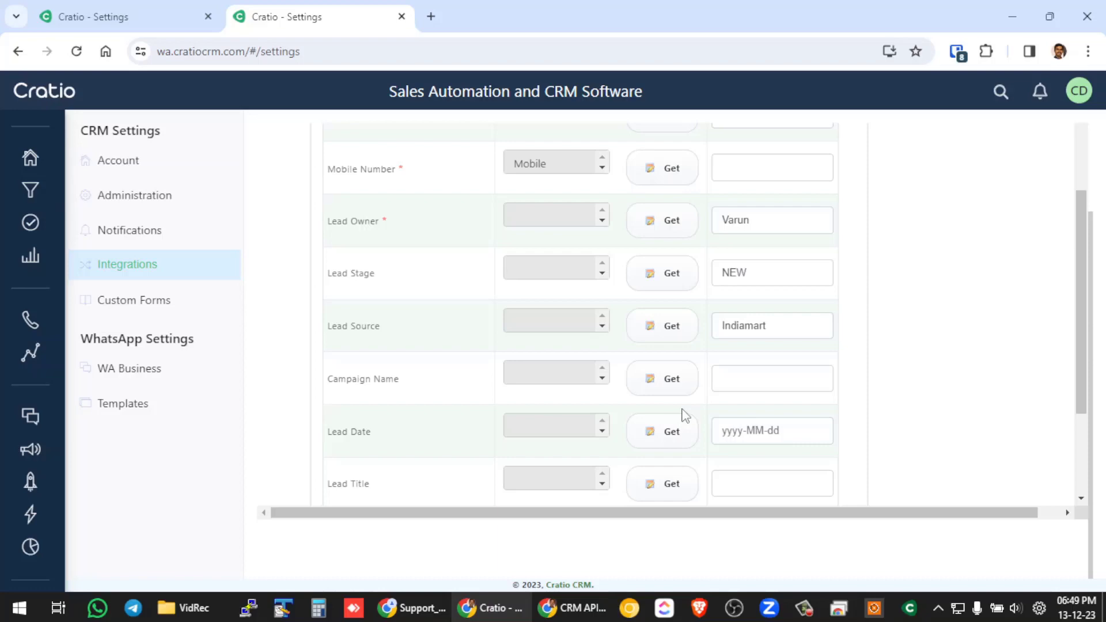
pyautogui.scroll(-2, 681, 416)
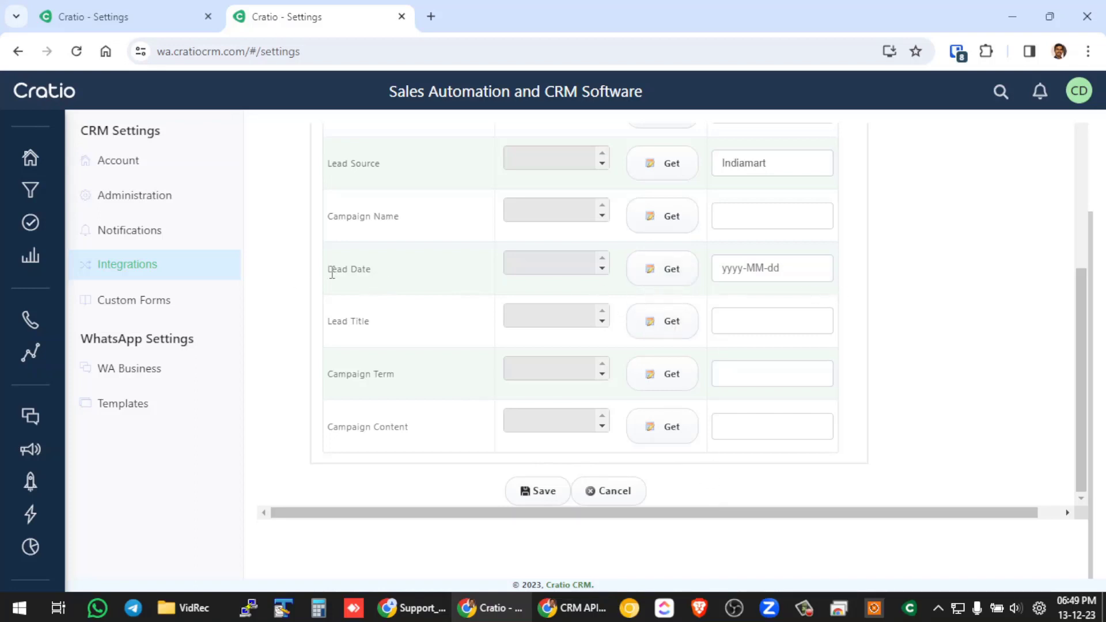
# Step: Map Lead Date to IndiaMART's date field and save the Indiamart rule
pyautogui.click(673, 279)
pyautogui.click(597, 221)
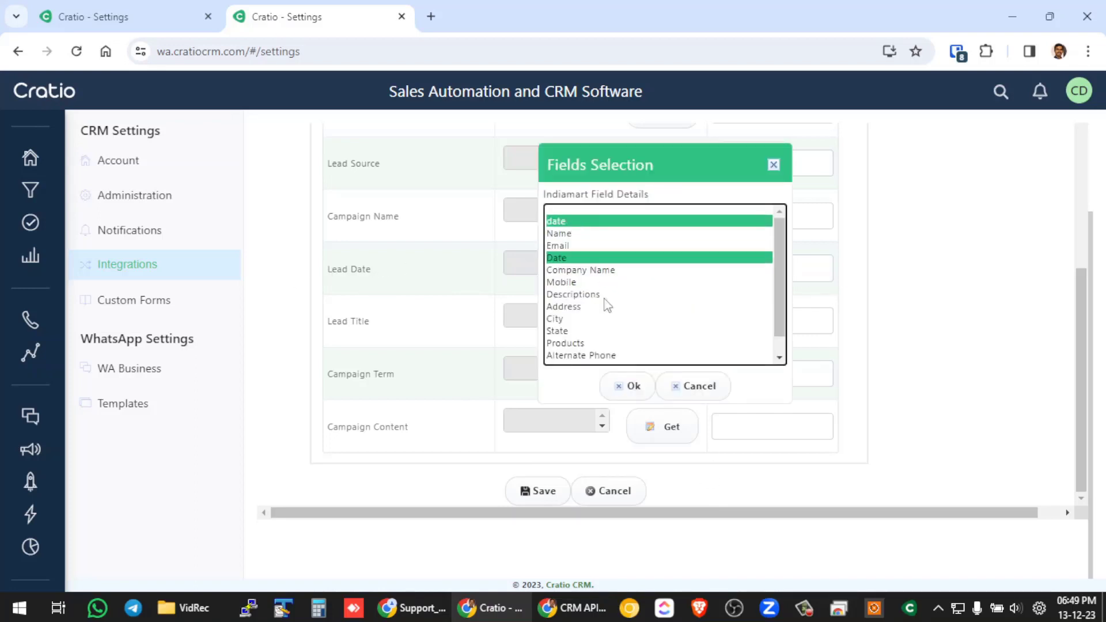
pyautogui.click(628, 387)
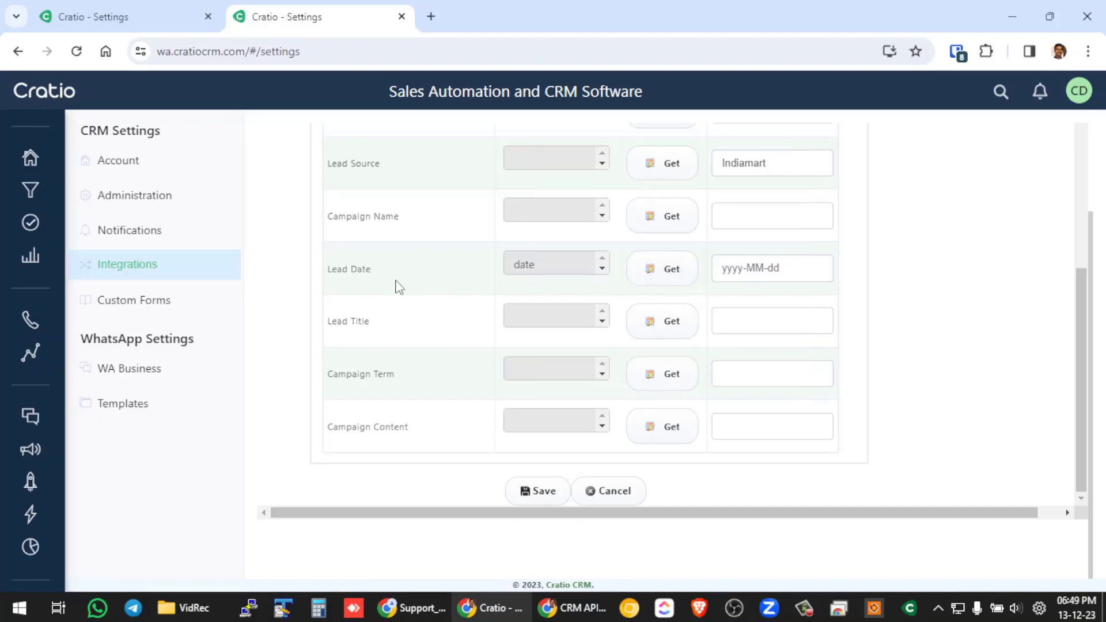
pyautogui.scroll(5, 742, 405)
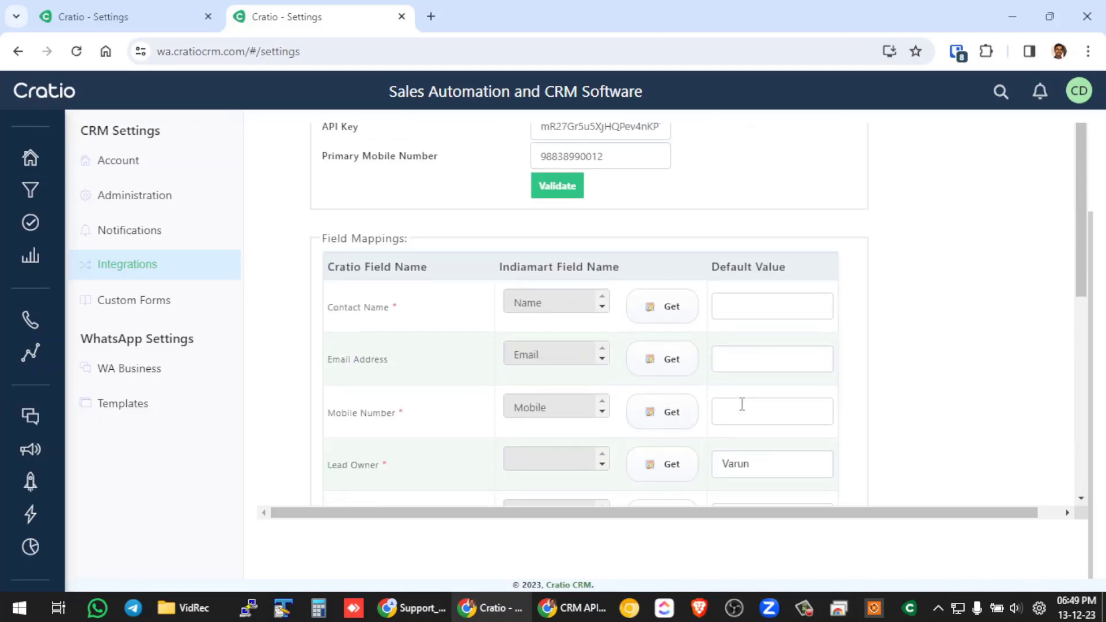
pyautogui.scroll(2, 703, 296)
pyautogui.scroll(-10, 698, 338)
pyautogui.click(543, 493)
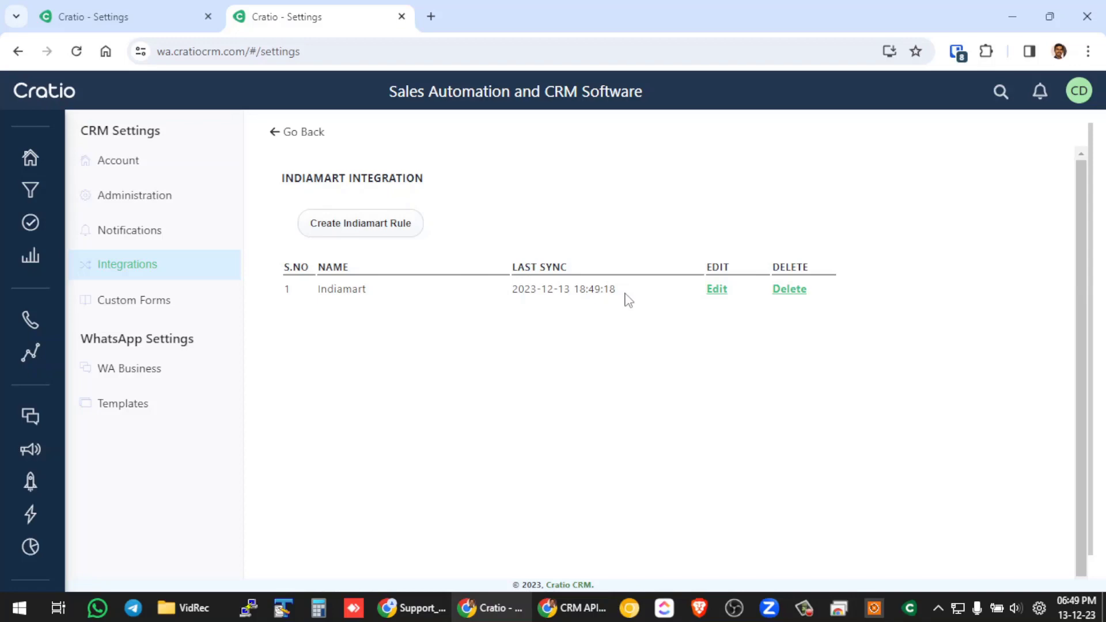
pyautogui.hotkey('alt', 'Tab')
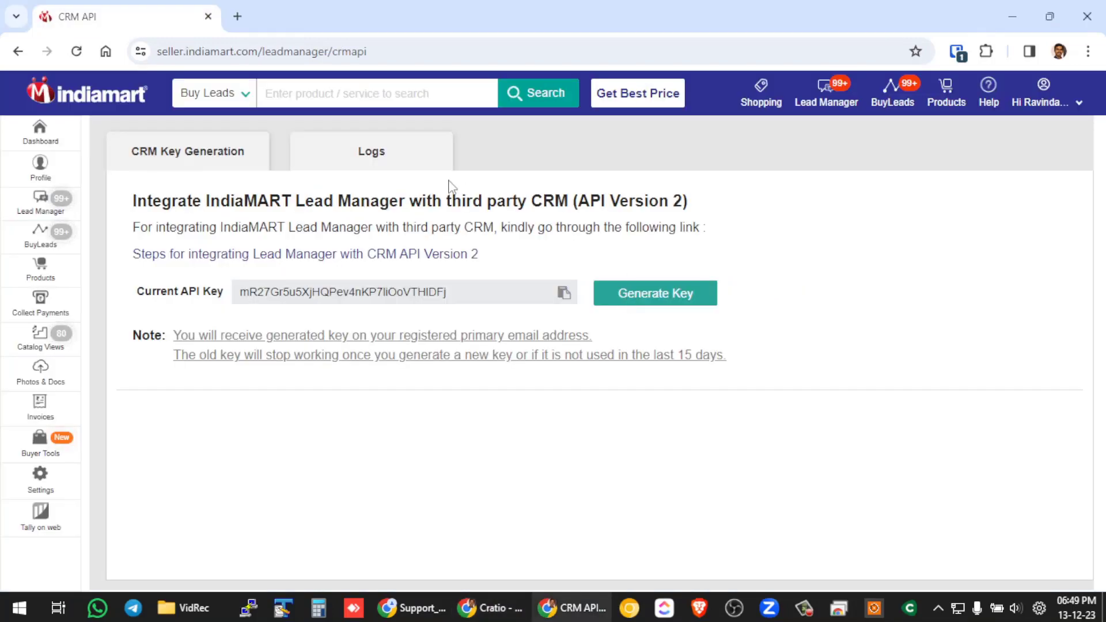
pyautogui.click(413, 168)
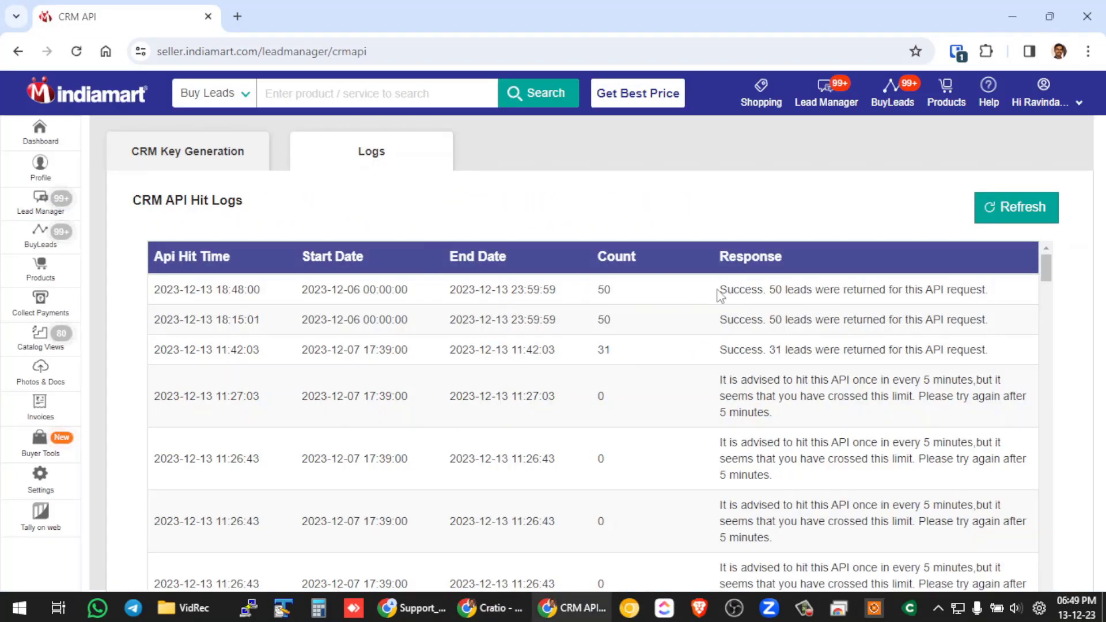
pyautogui.click(177, 156)
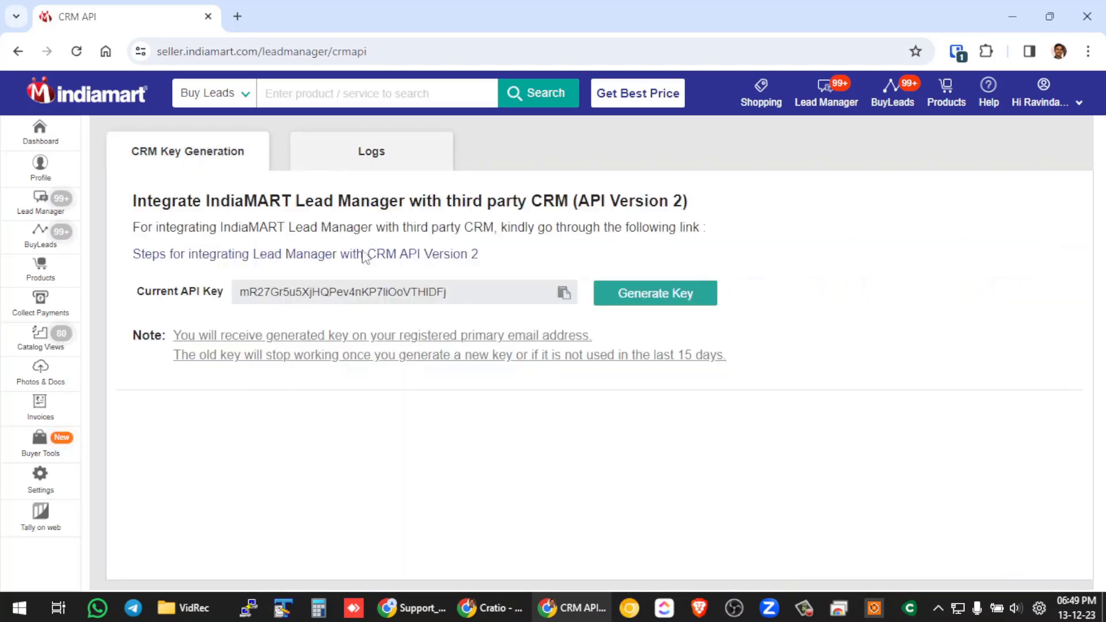
pyautogui.hotkey('alt', 'Tab')
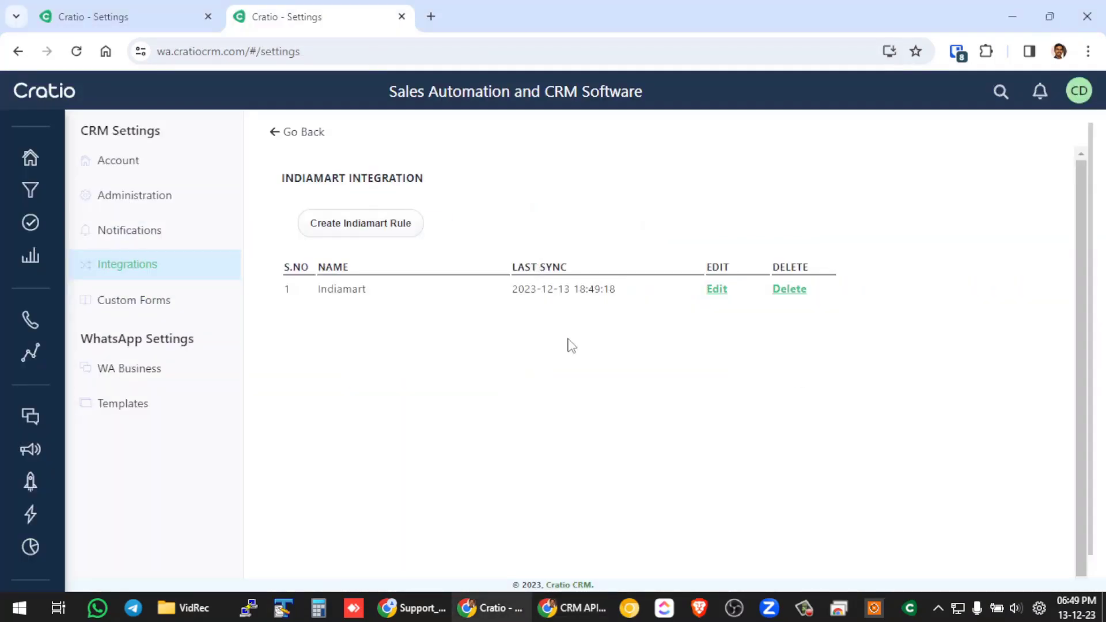
pyautogui.moveTo(63, 190)
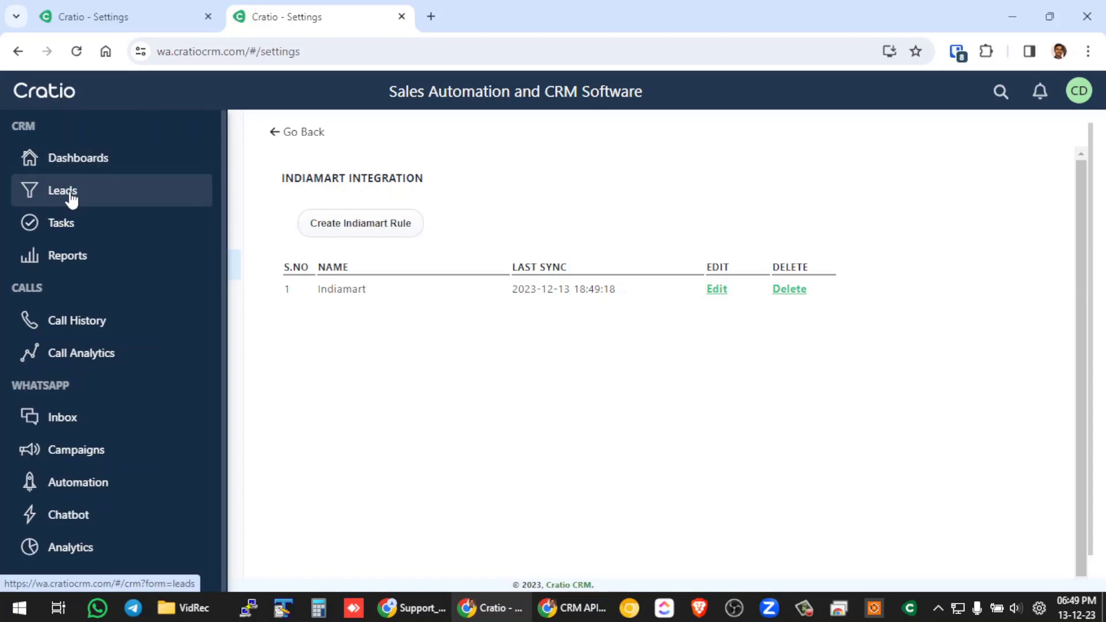
# Step: Check the synced test lead in the Leads list, then return to IndiaMART
pyautogui.click(71, 199)
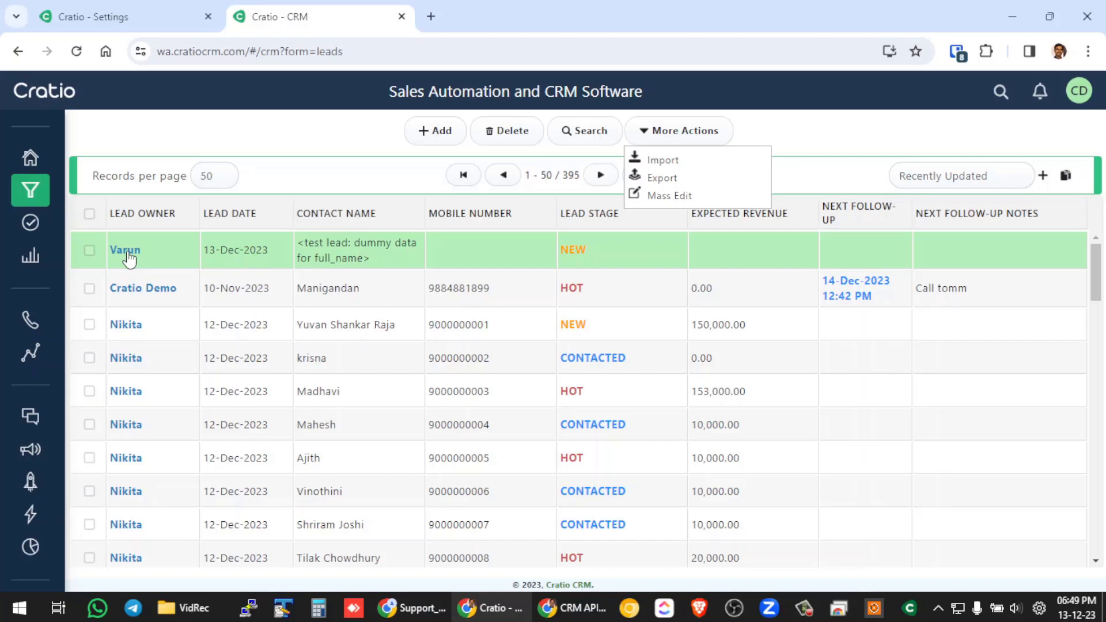
pyautogui.hotkey('alt', 'Tab')
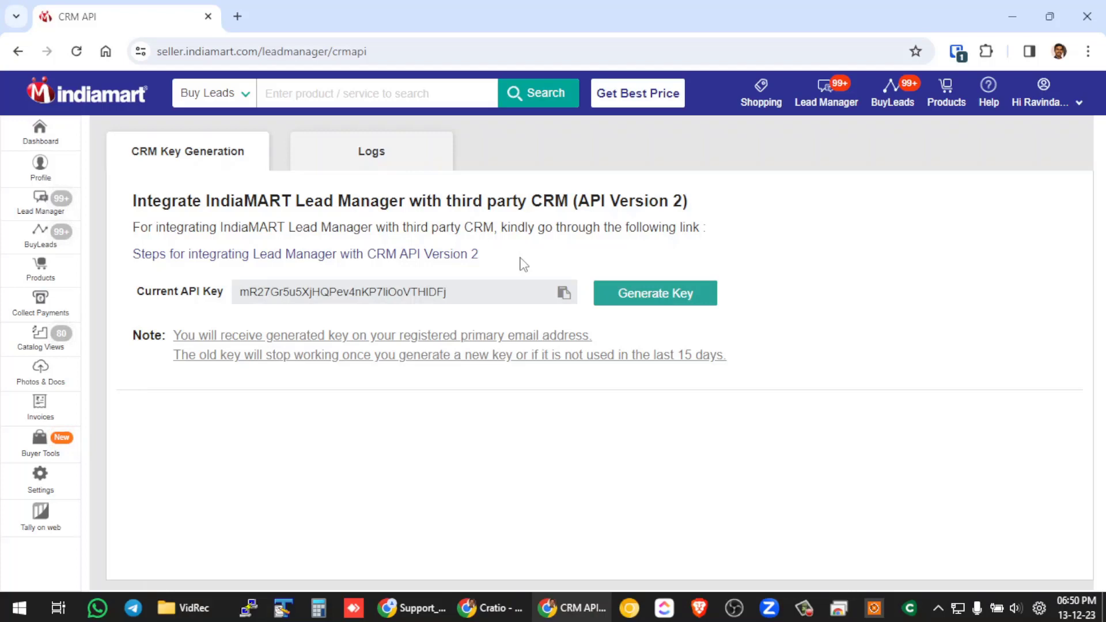
# Step: Back in Cratio Leads, select the test lead and check views, keeping Recently Updated
pyautogui.hotkey('alt', 'Tab')
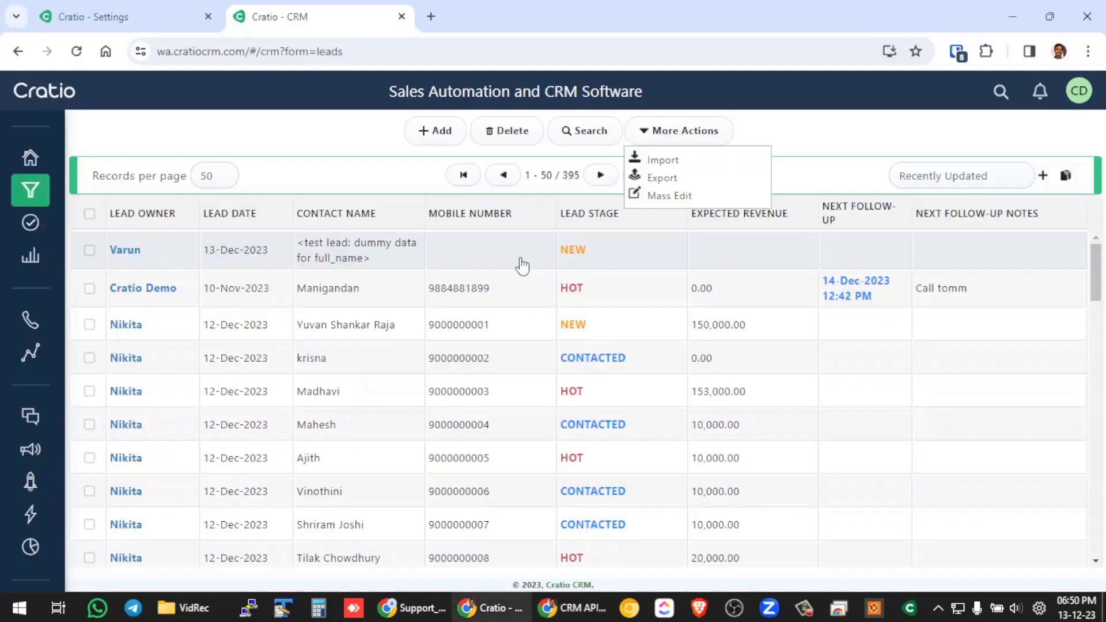
pyautogui.click(524, 265)
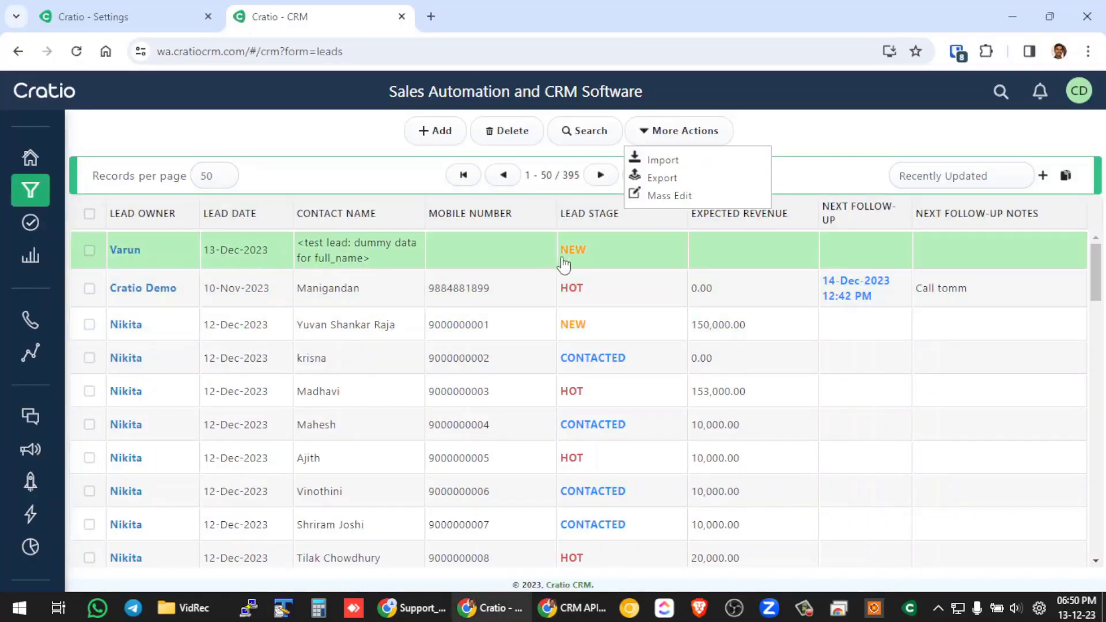
pyautogui.click(992, 180)
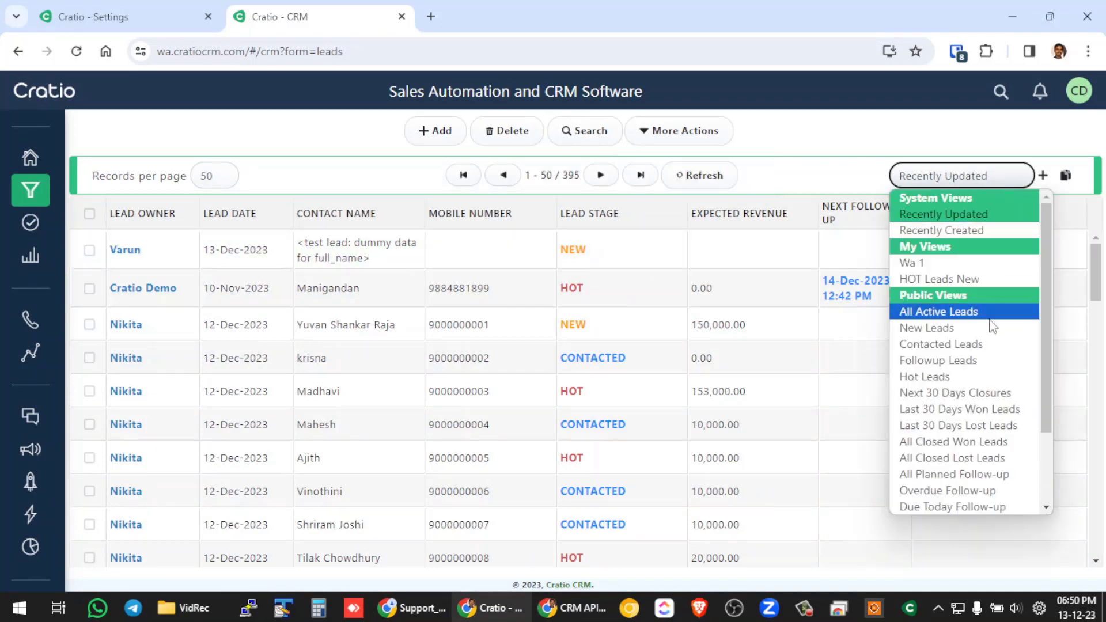
pyautogui.scroll(-1, 993, 323)
pyautogui.scroll(1, 994, 363)
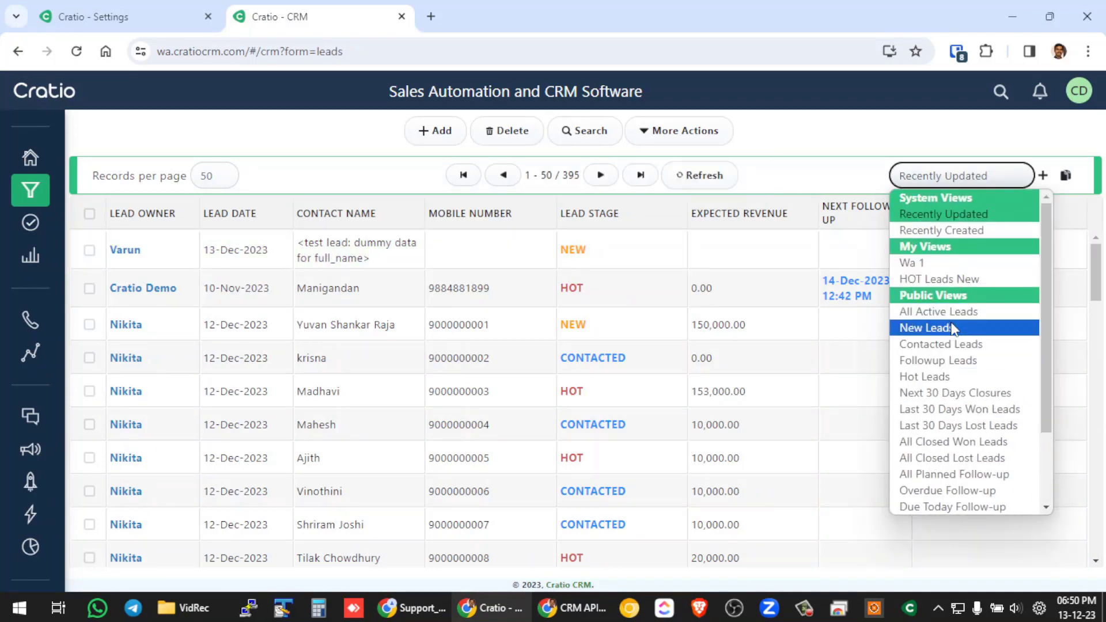
pyautogui.click(839, 149)
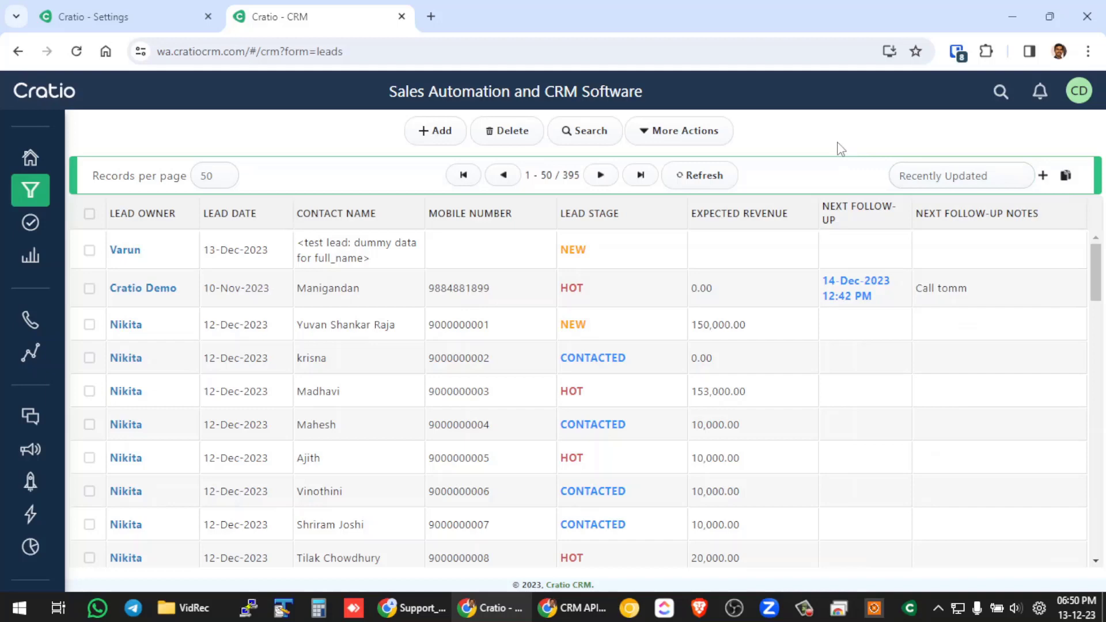